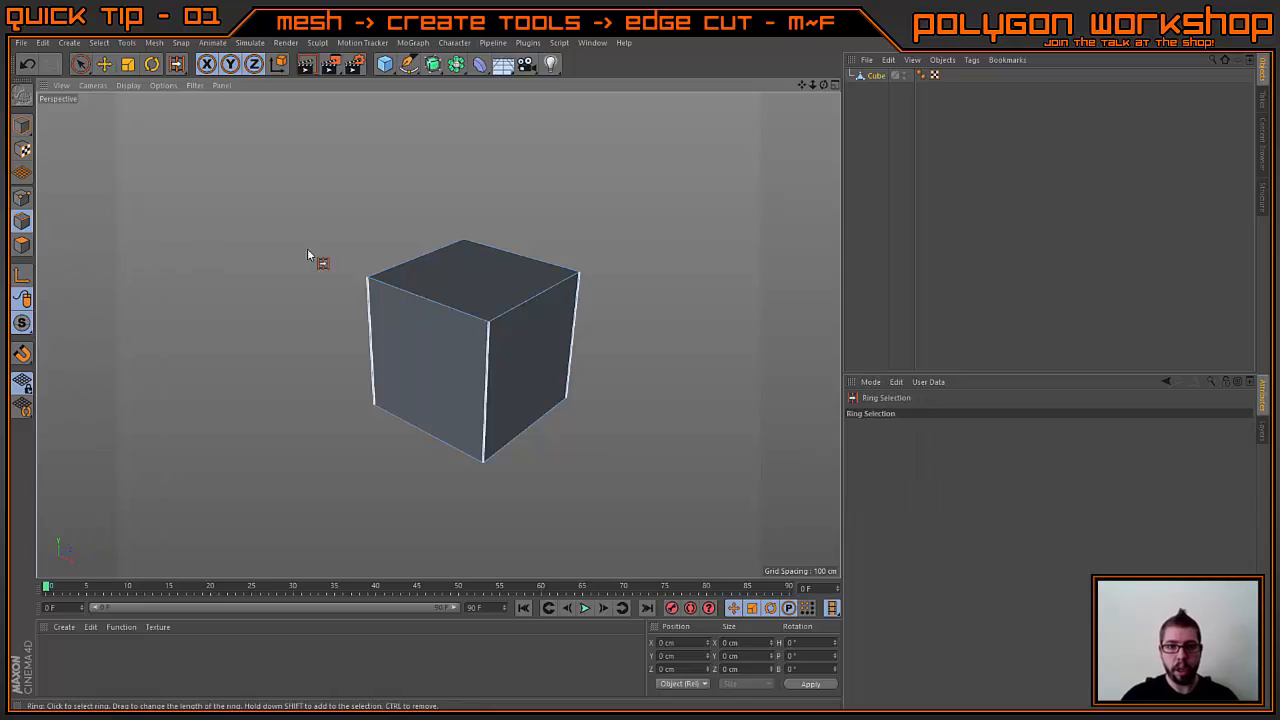
Step: Ring-select the cube's four edges parallel to the X axis and activate the Edge Cut tool
left_click(458, 310)
left_click_drag(643, 369, 620, 406, "alt")
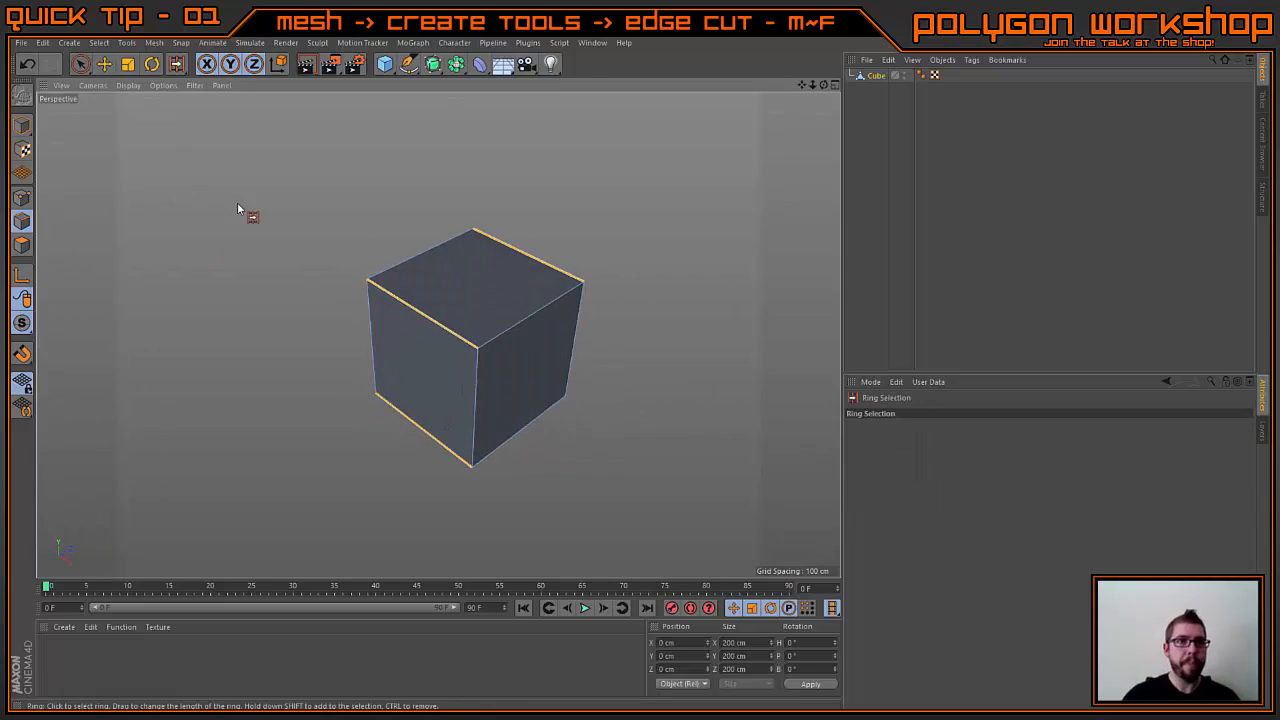
left_click(155, 43)
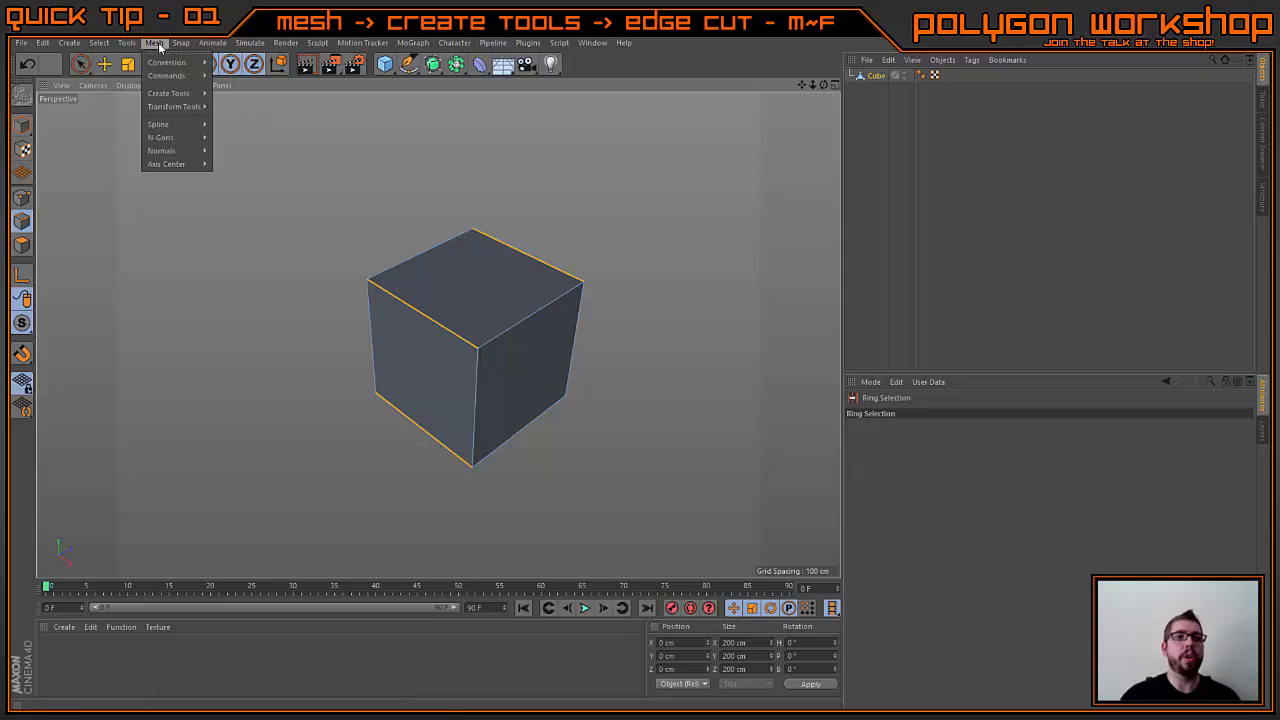
mouse_move(172, 99)
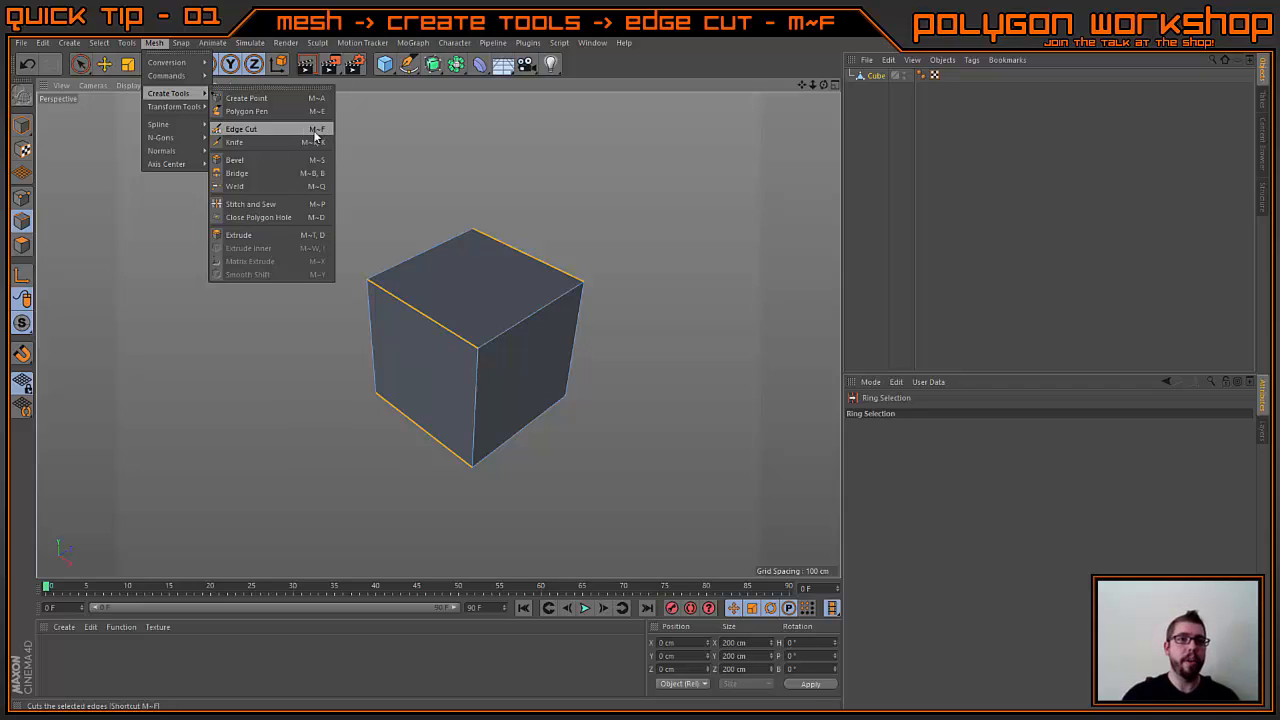
left_click(153, 43)
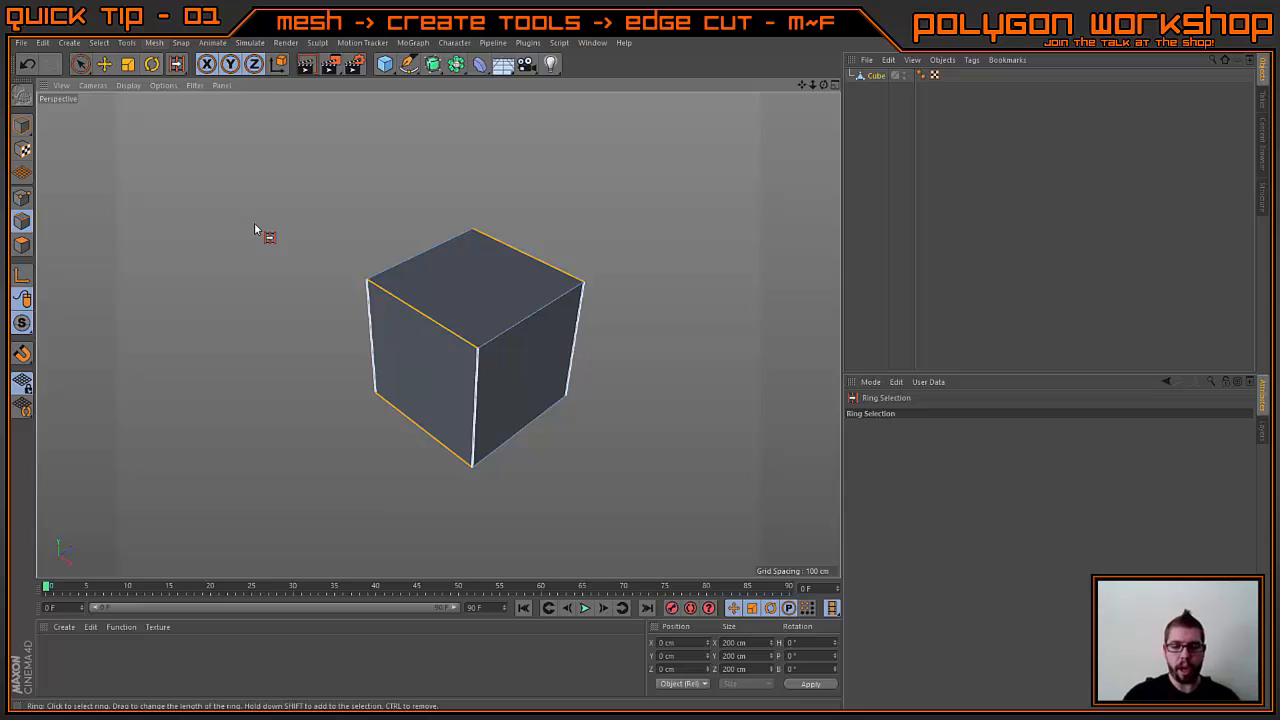
key("m")
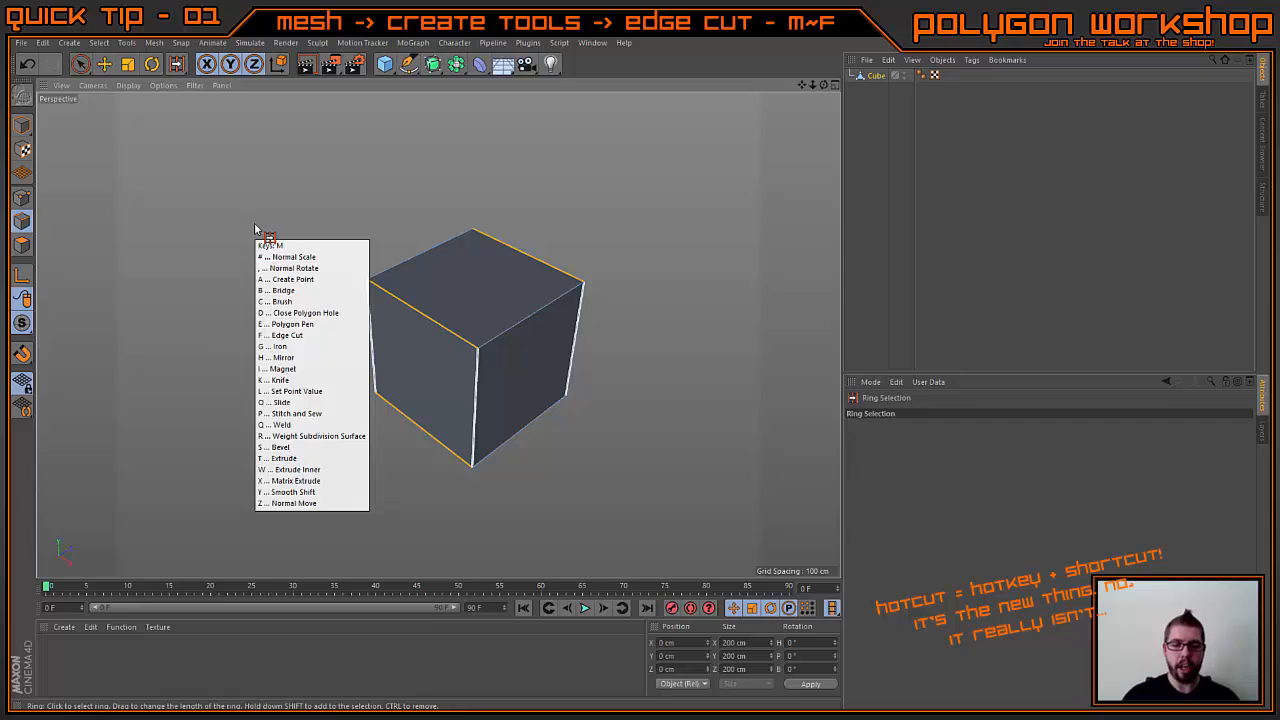
key("f")
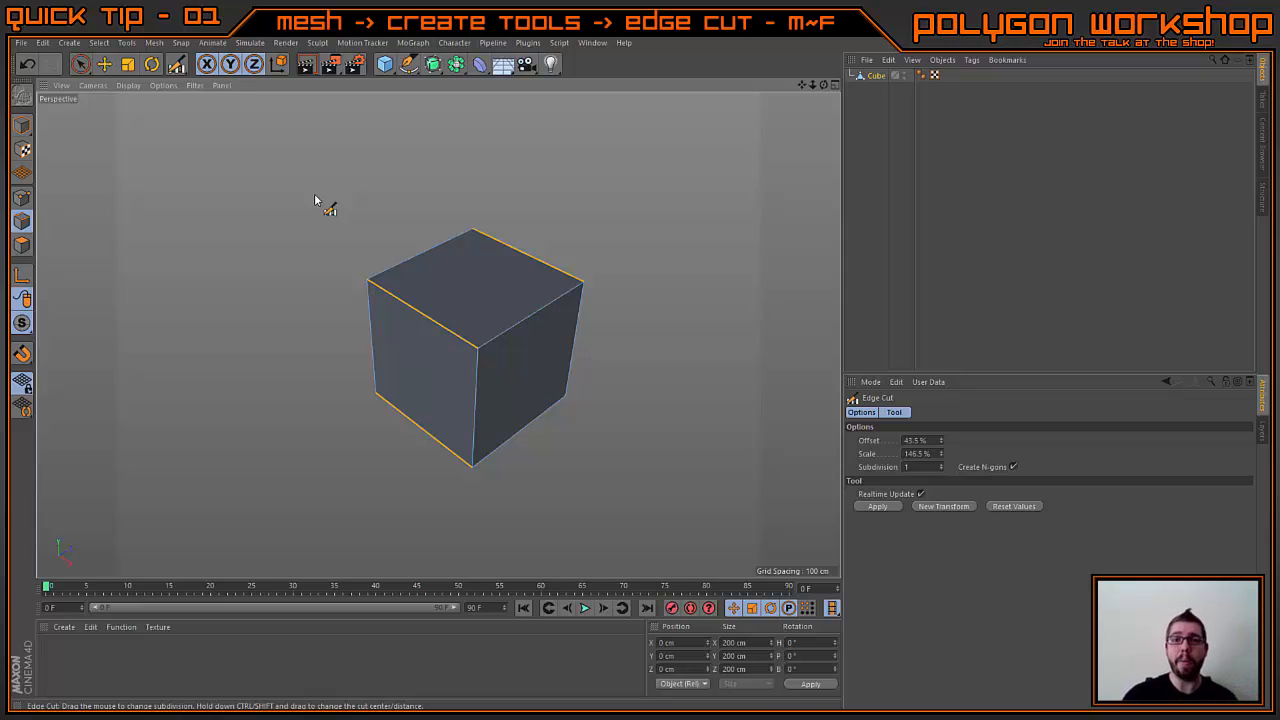
Step: Cut the ring edges once at 50% offset with Create N-gons enabled, and select the new midpoints in point mode
left_click(276, 260)
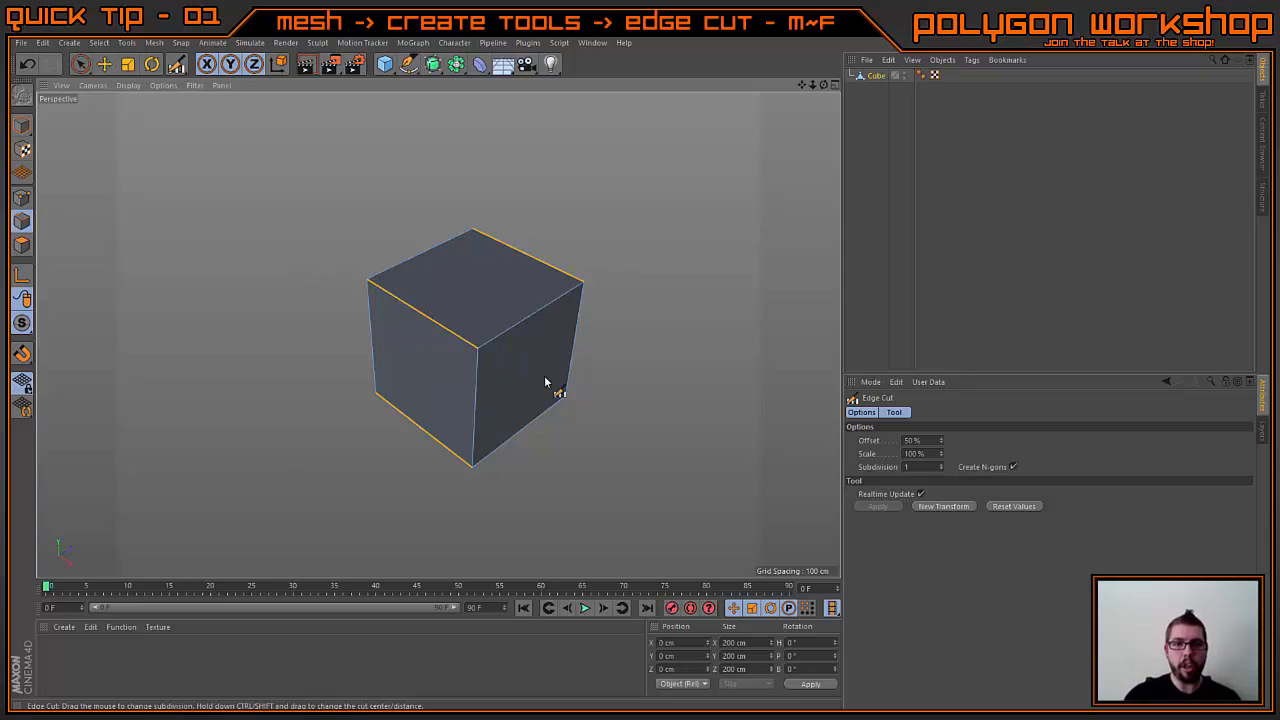
left_click(22, 198)
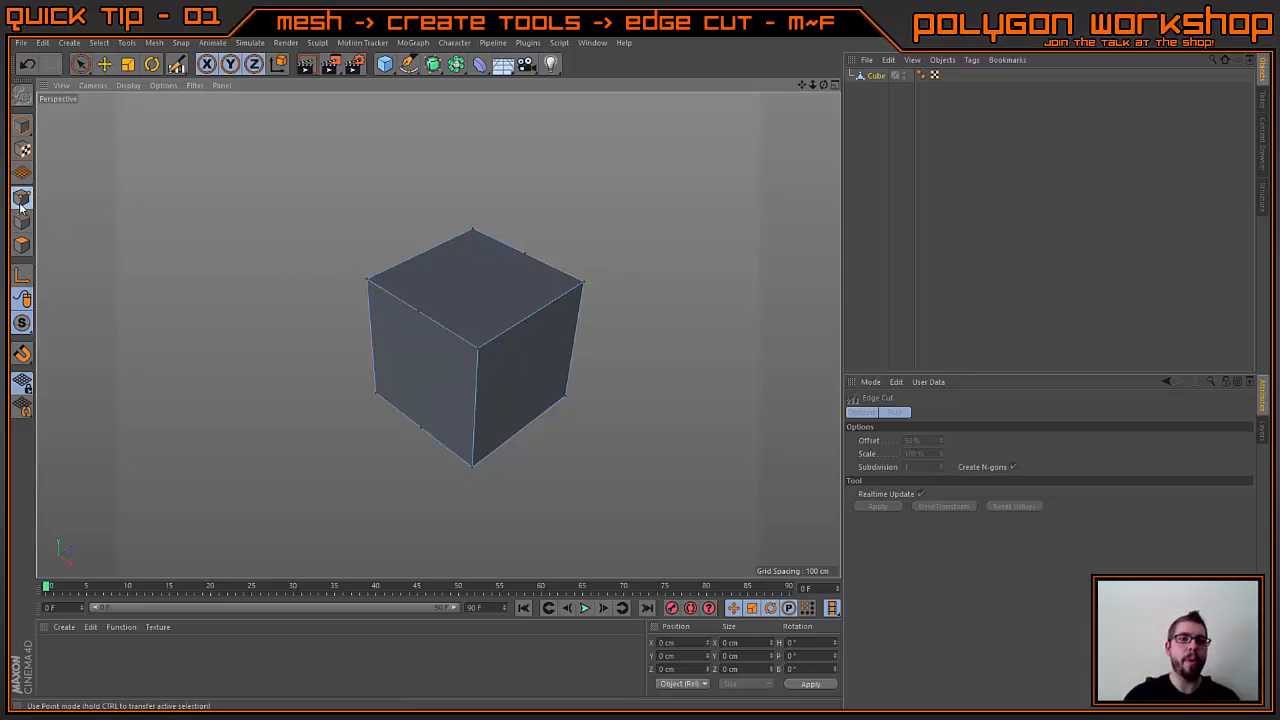
key("e")
left_click(419, 313)
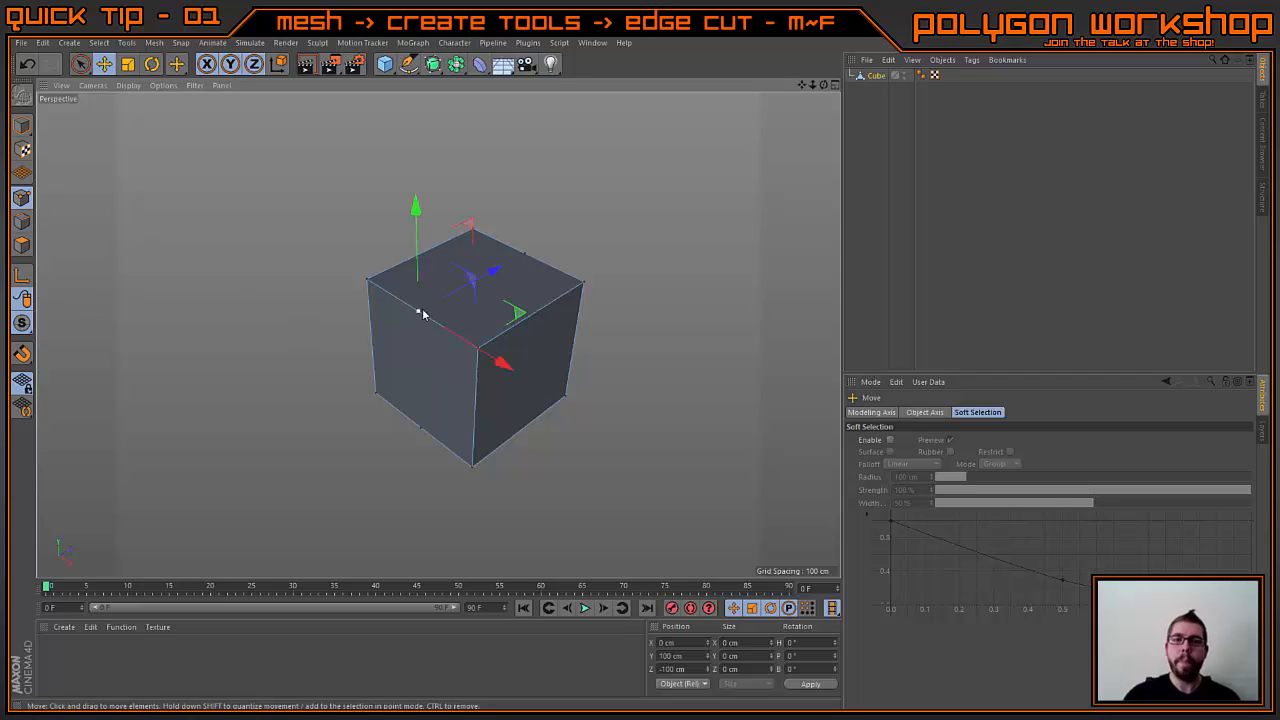
left_click(525, 254, "shift")
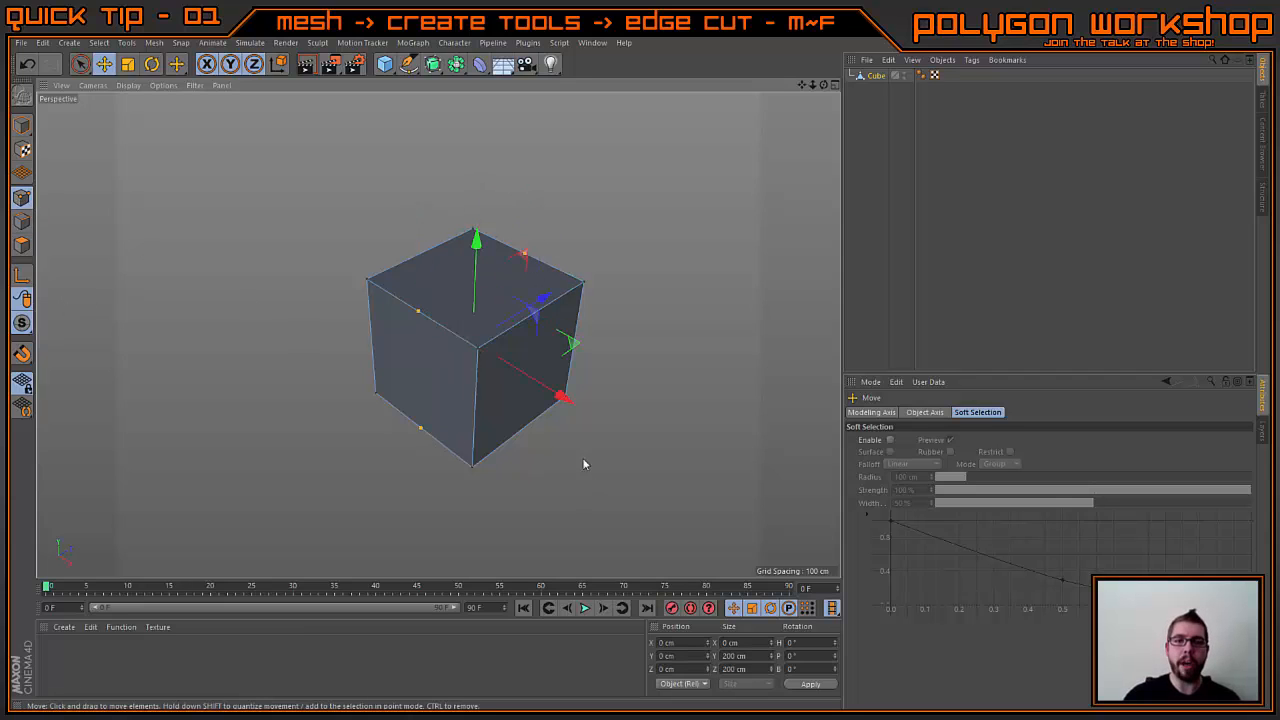
left_click_drag(529, 273, 466, 281)
Step: Undo the midpoint selection and the N-gon edge cut
key("ctrl+z")
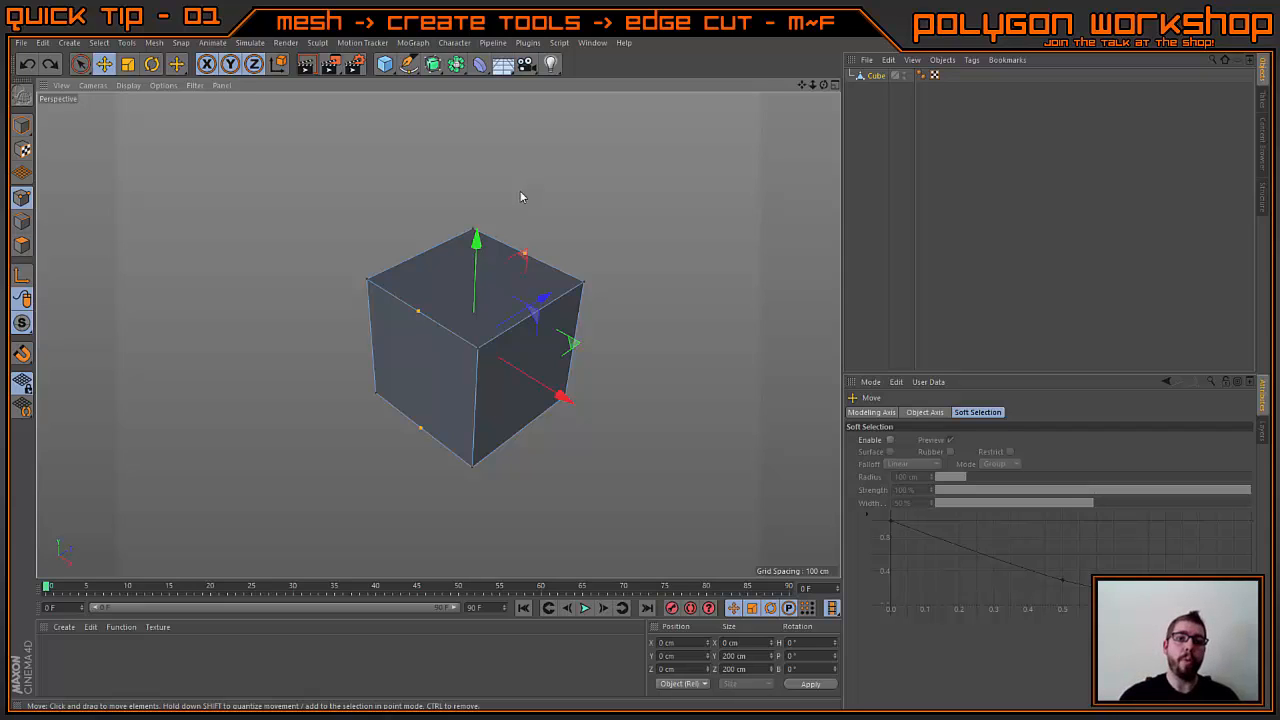
key("ctrl+z")
key("ctrl+z")
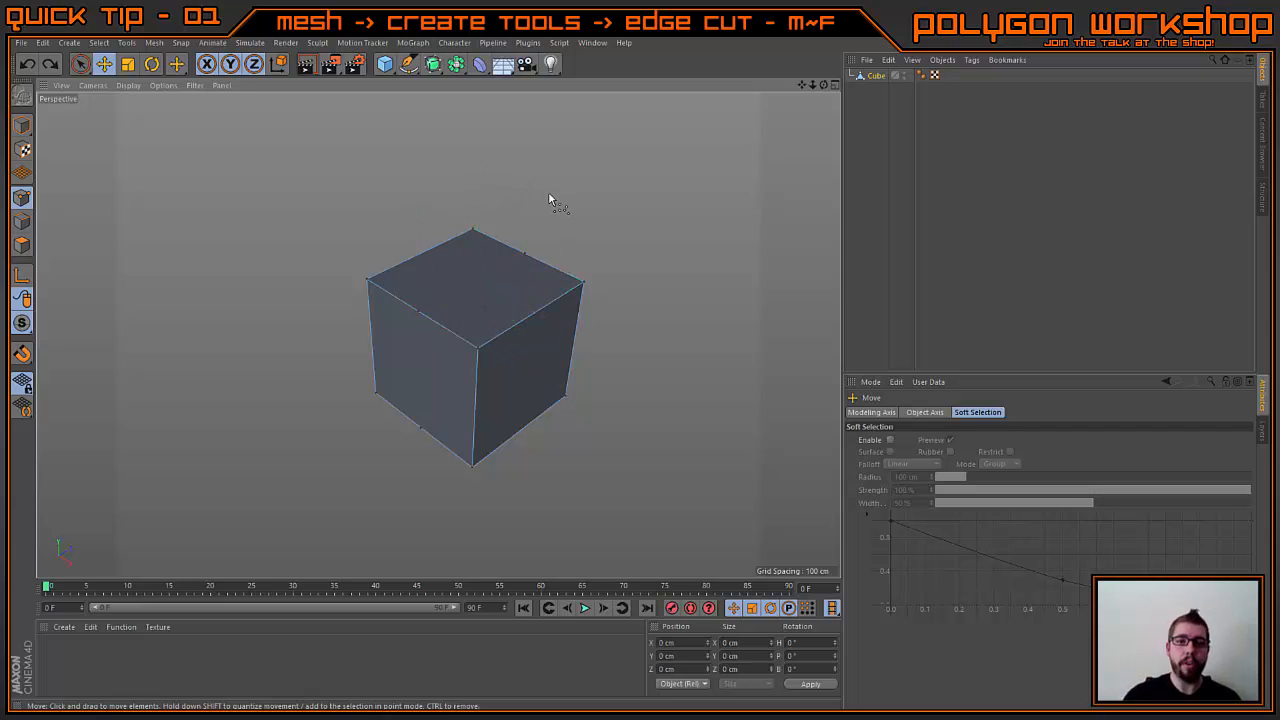
Step: Cut the selected edge ring once at 50% offset using Edge Cut with Create N-gons disabled
left_click(19, 226)
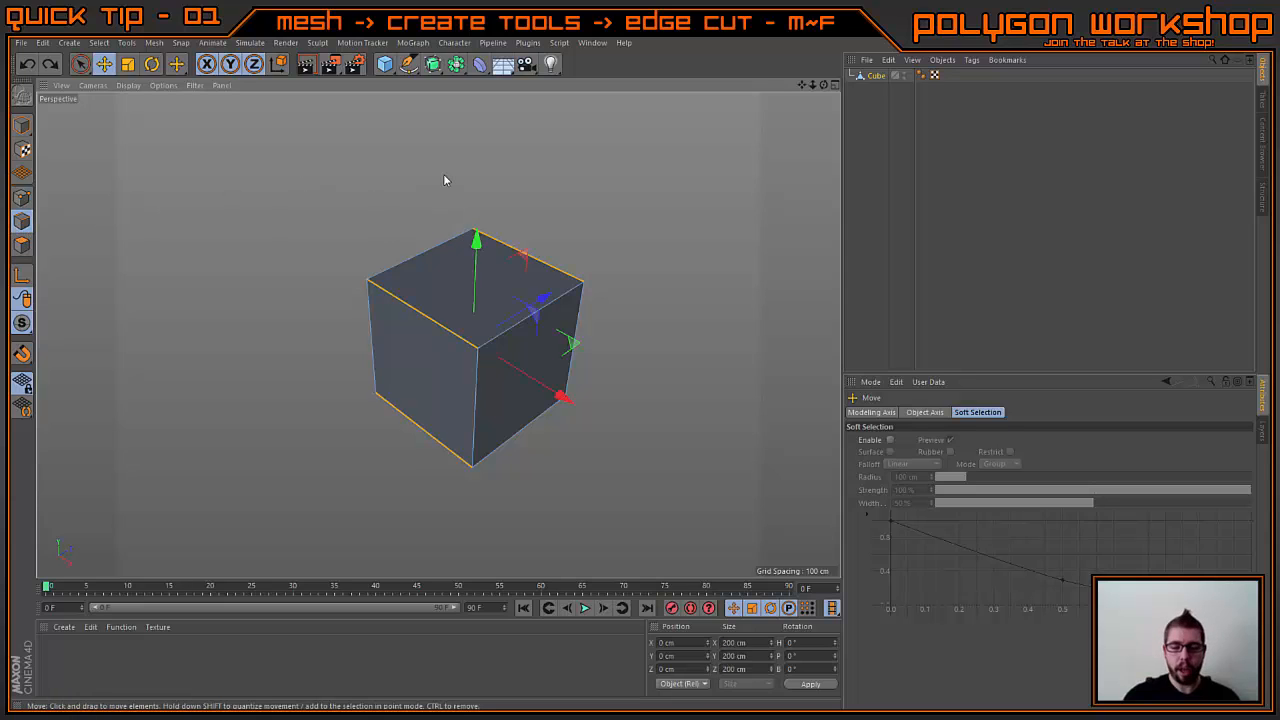
key("m")
key("f")
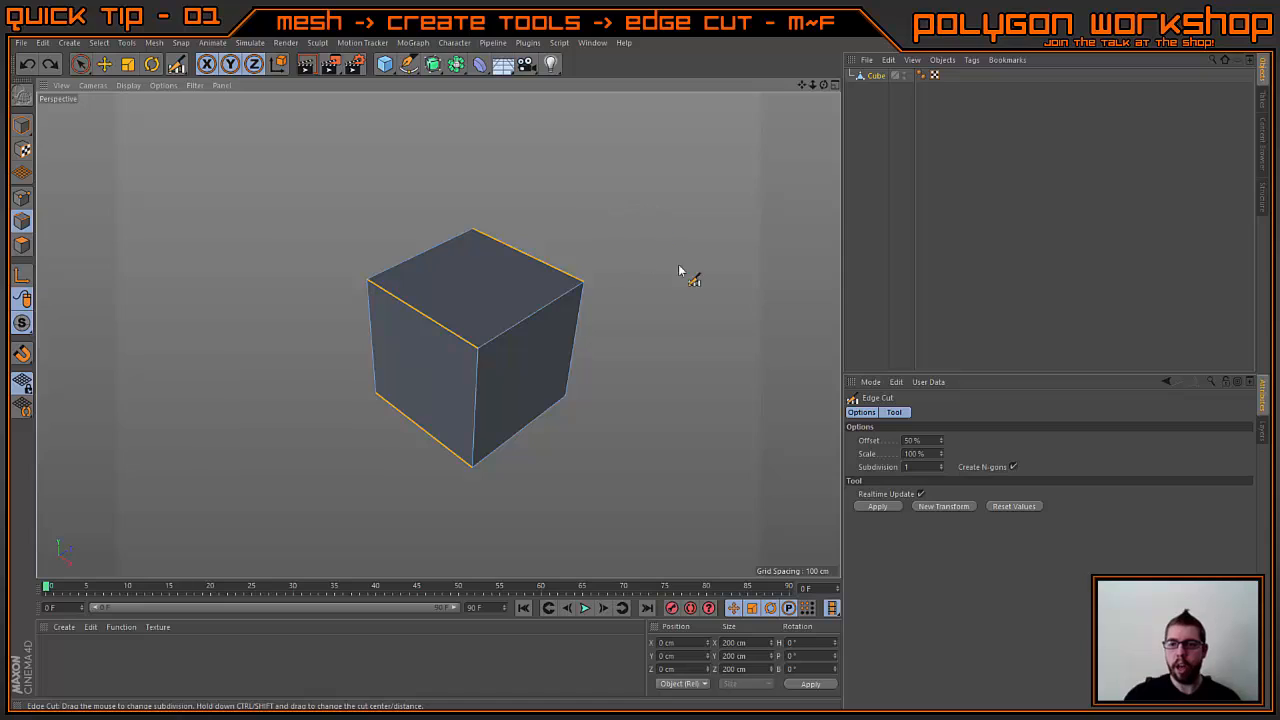
left_click(1013, 467)
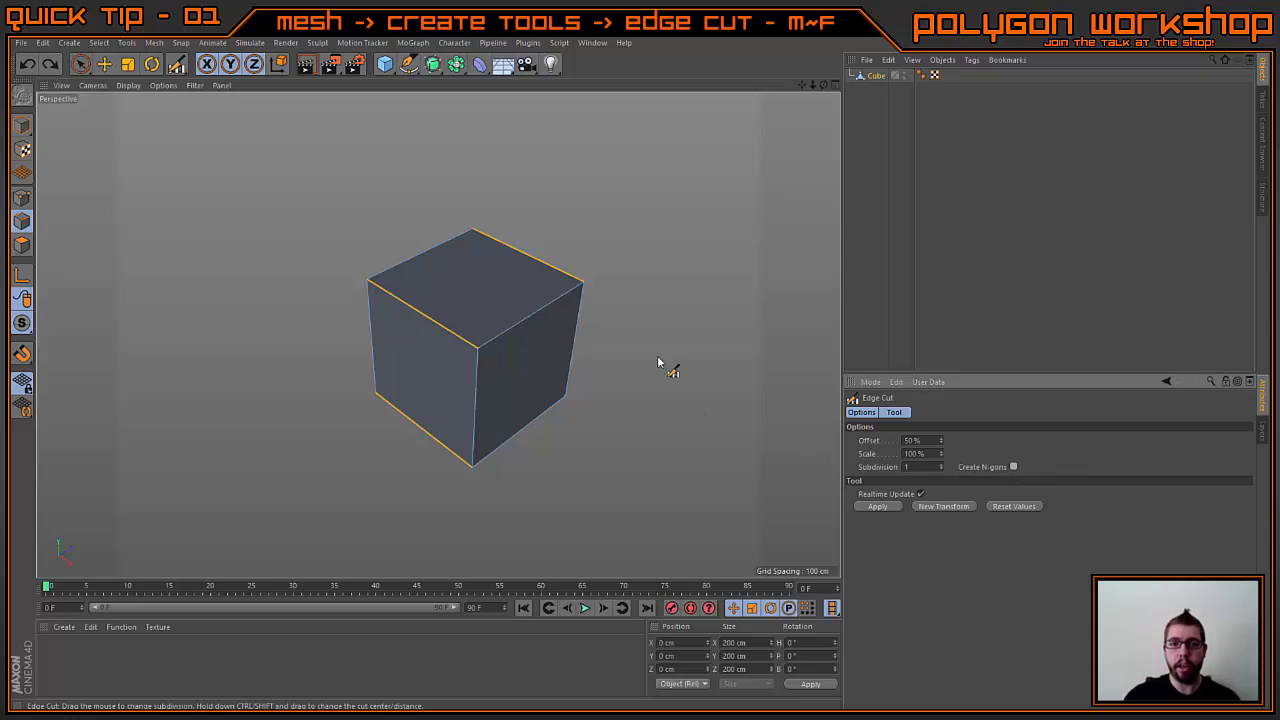
left_click(634, 312)
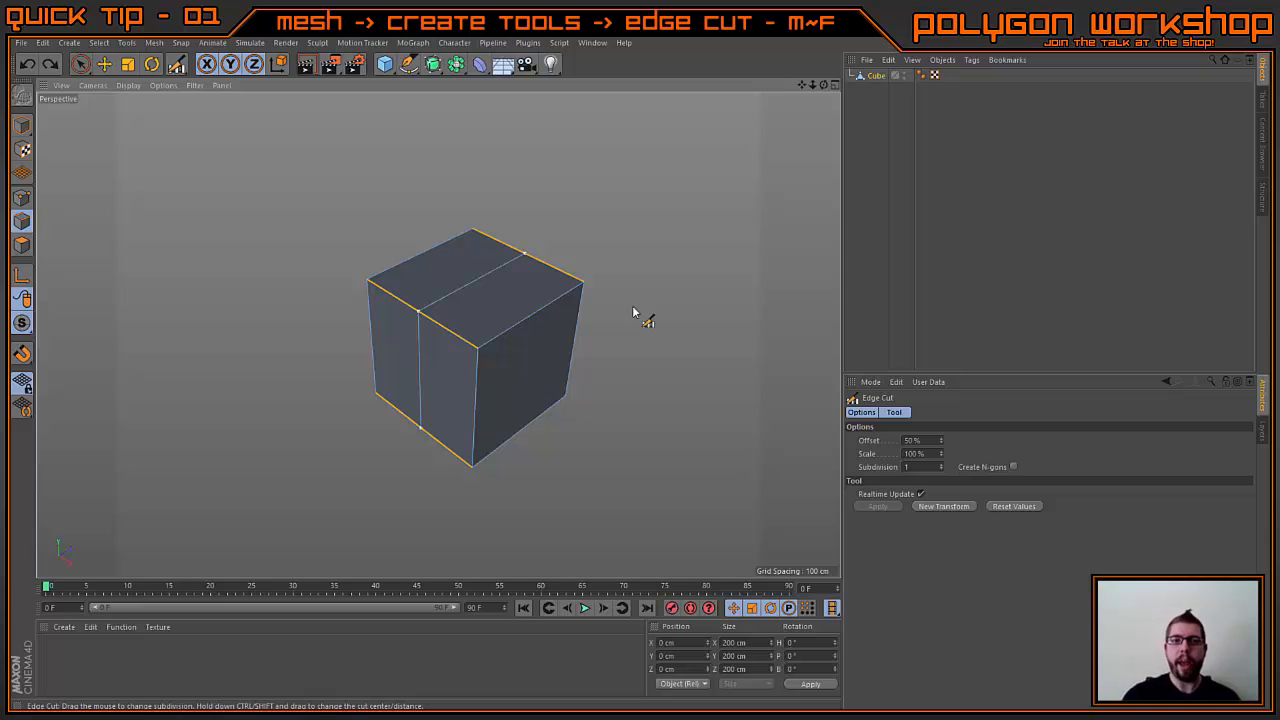
Step: Adjust the edge cut to 2 subdivisions, 10.5% offset and 27.5% scale, moving the loops close to one side
left_click_drag(633, 313, 665, 313)
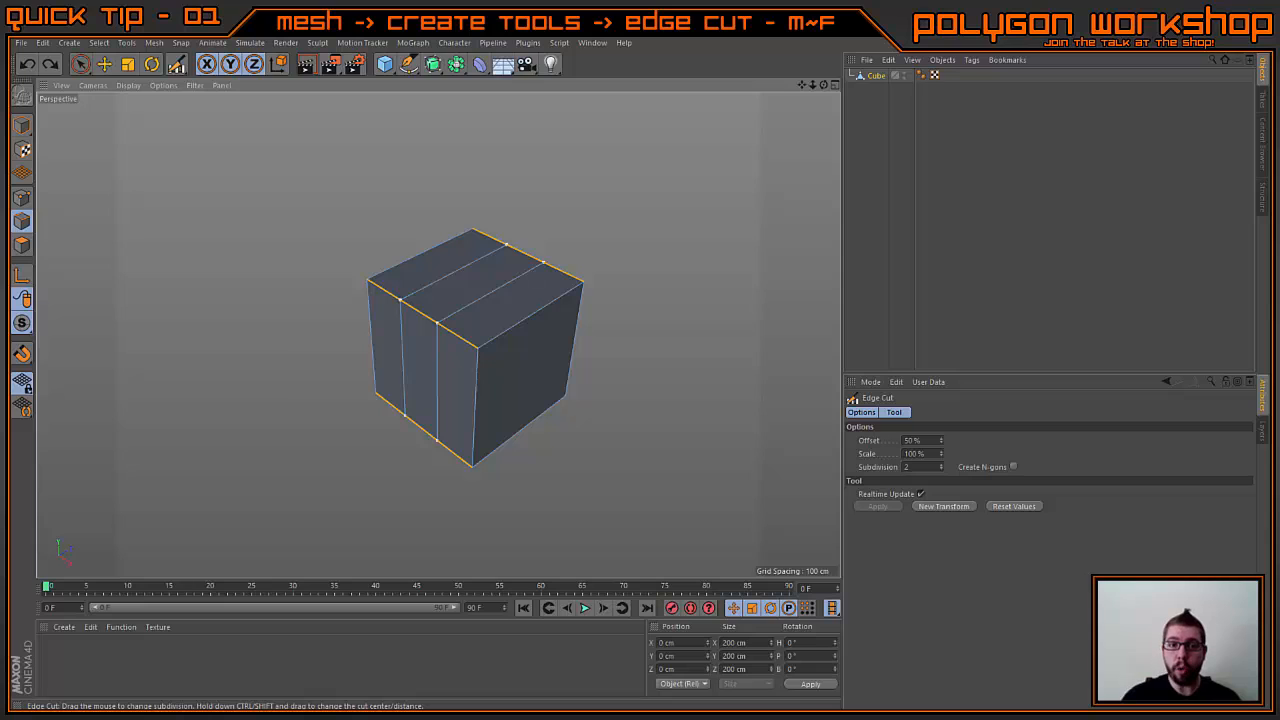
mouse_move(640, 313)
left_mouse_down("ctrl")
mouse_move(690, 313)
mouse_move(618, 313)
mouse_move(659, 313)
left_mouse_up("ctrl")
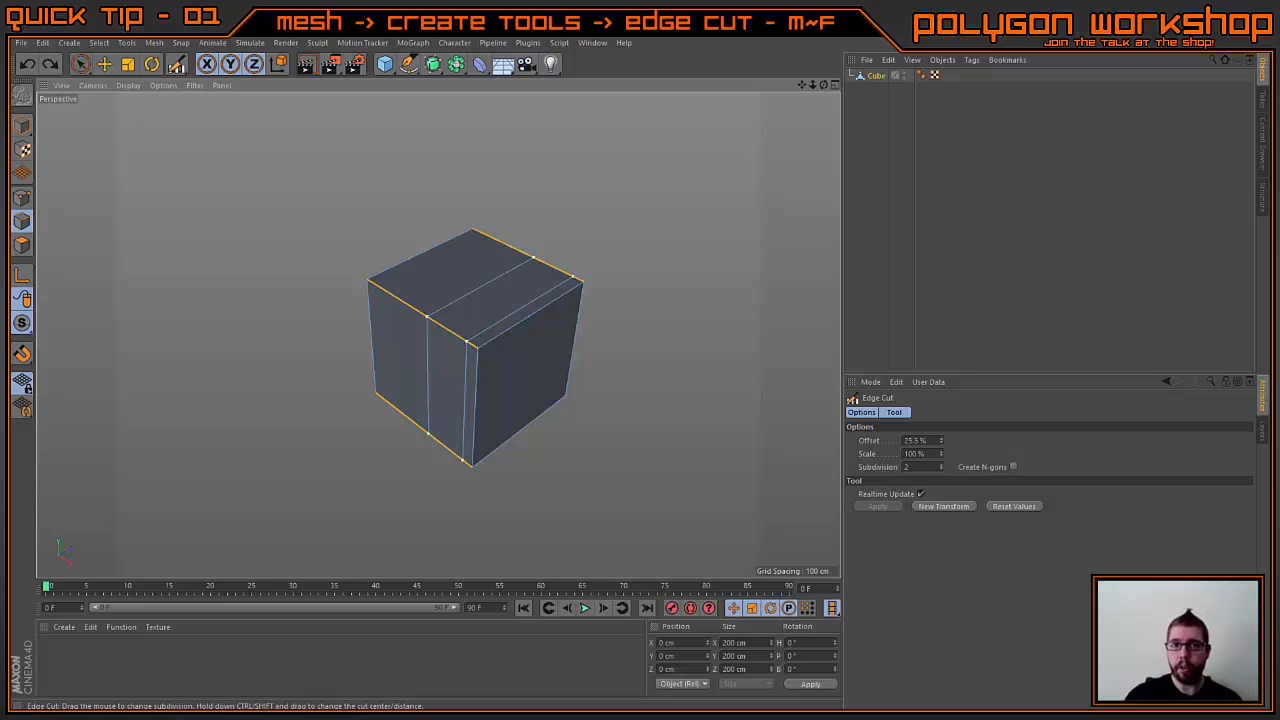
left_click_drag(500, 340, 432, 330, "shift")
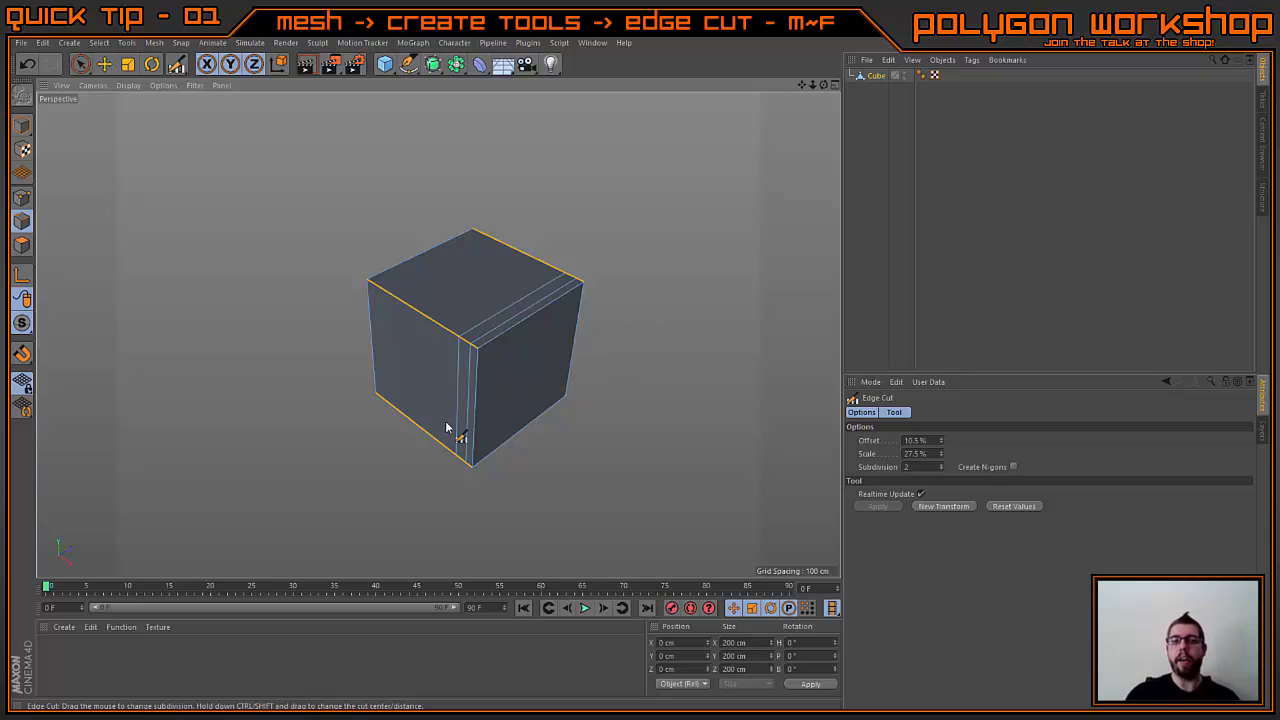
Step: Ring-select the edges parallel to the Z axis and cut them with 2 subdivisions, 50% offset and 209% scale
key("e")
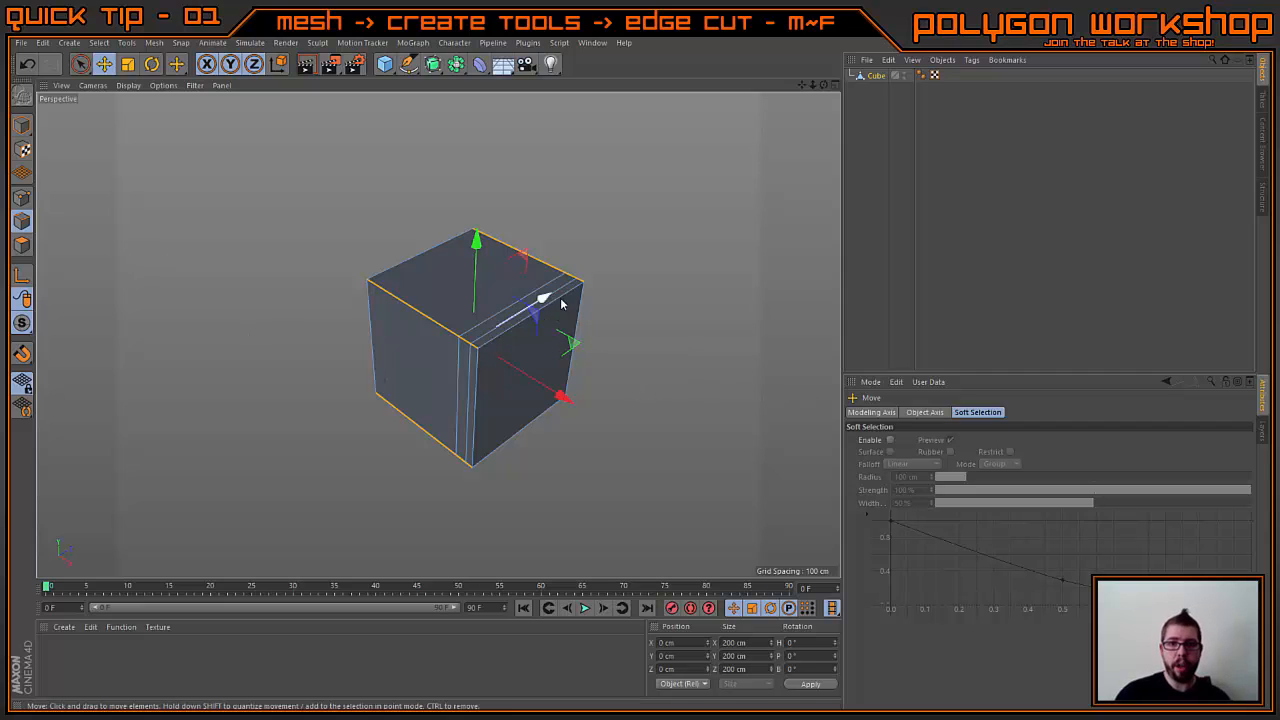
left_click(445, 312)
key("u")
key("b")
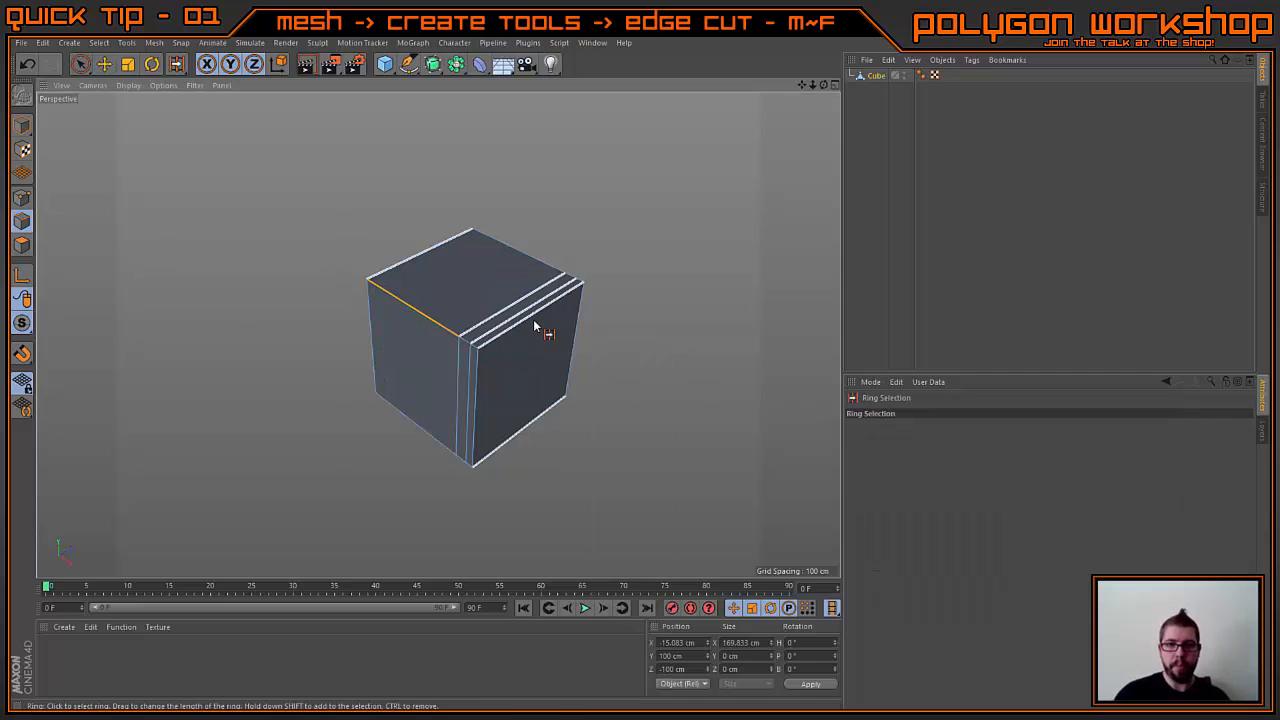
left_click(534, 319)
key("m")
key("f")
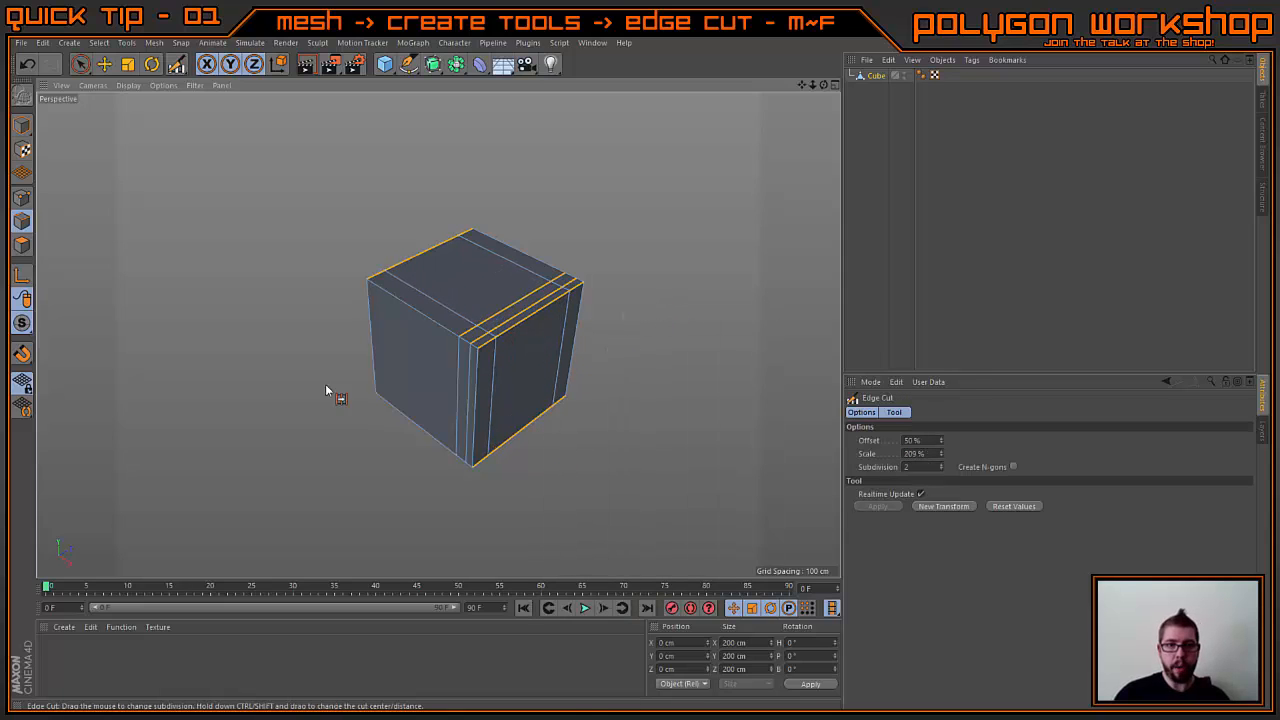
Step: Ring-select the long edges parallel to the X axis and cut them once at 91.5% offset
key("u")
key("b")
key("m")
key("f")
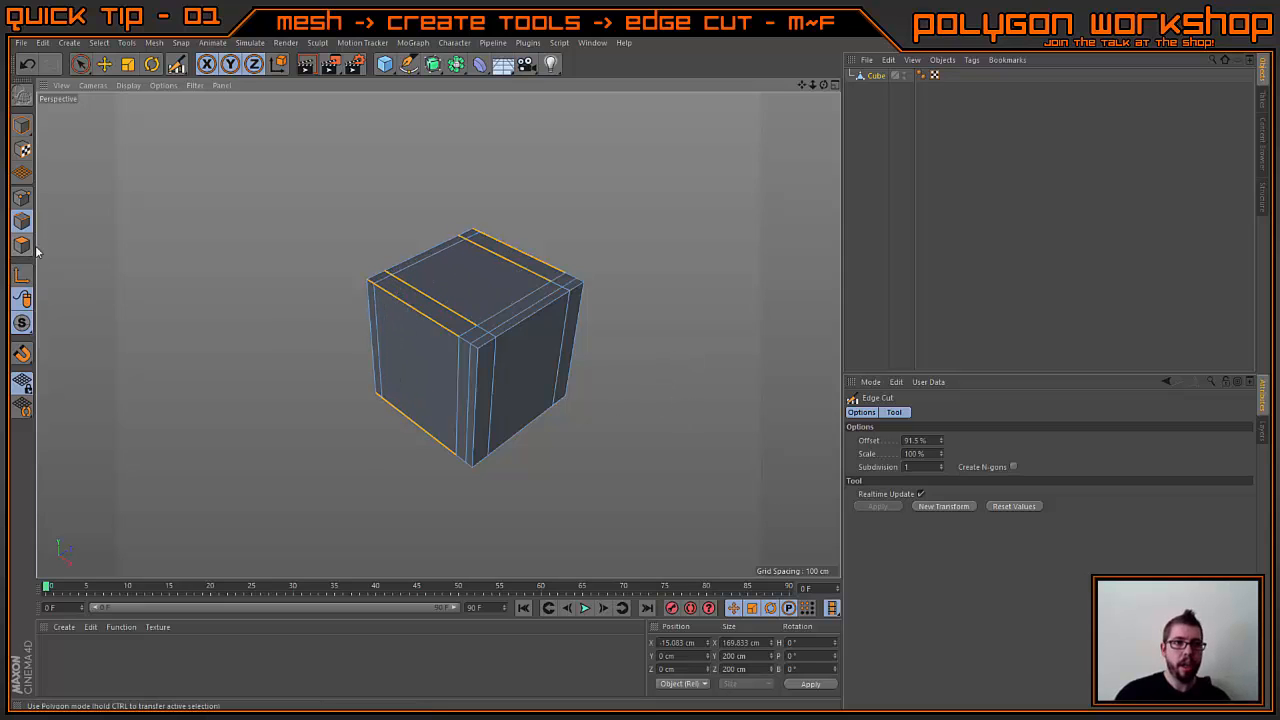
Step: Extrude the large central polygon on top of the cube by 128.6 cm
key("Return")
key("e")
left_click(487, 282)
key("d")
left_click_drag(580, 517, 641, 465)
scroll(641, 465, "down", 3)
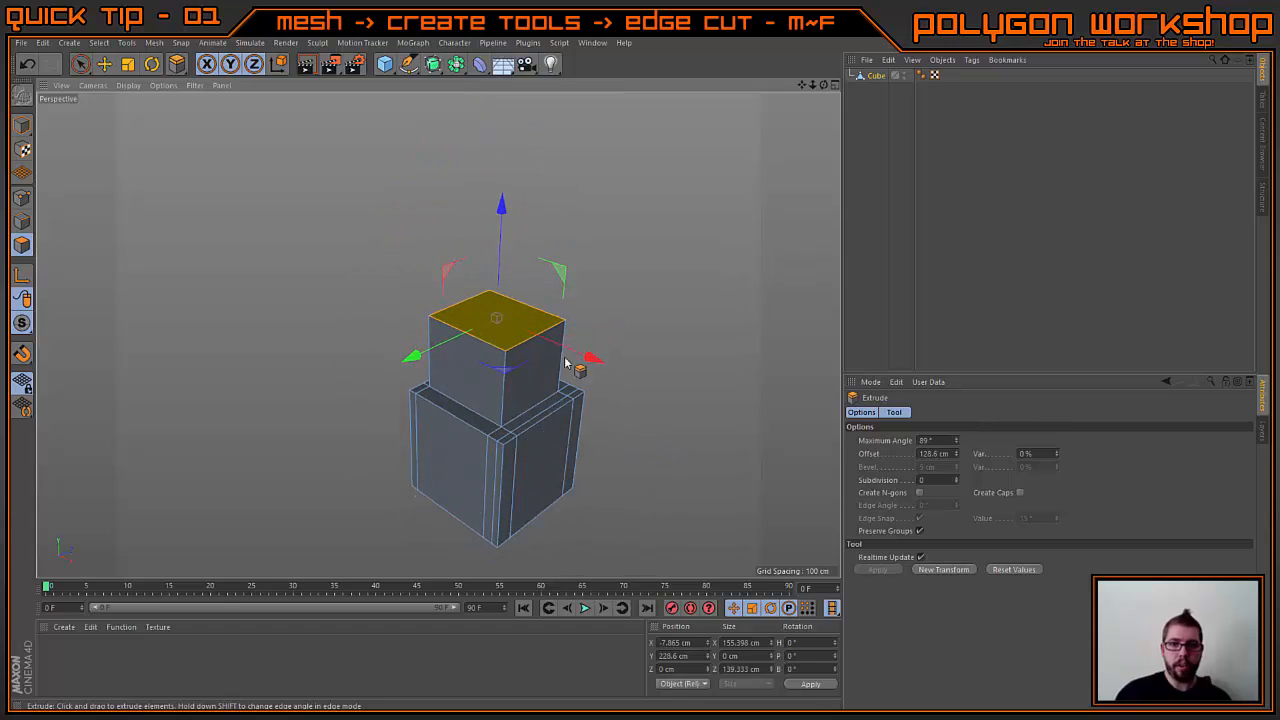
Step: Ring-select the Z-direction edges running over the extruded block and down around the base cube
key("e")
left_click(21, 220)
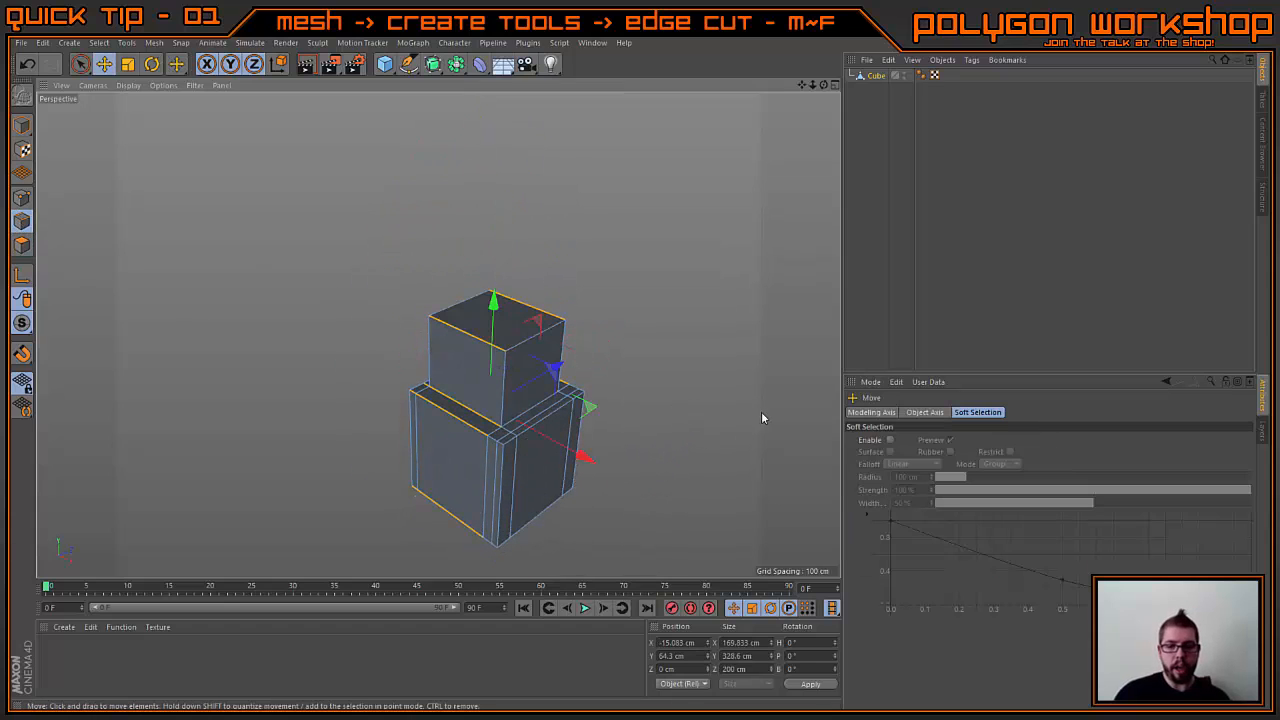
key("u")
key("b")
middle_click_drag(682, 448, 642, 410, "alt")
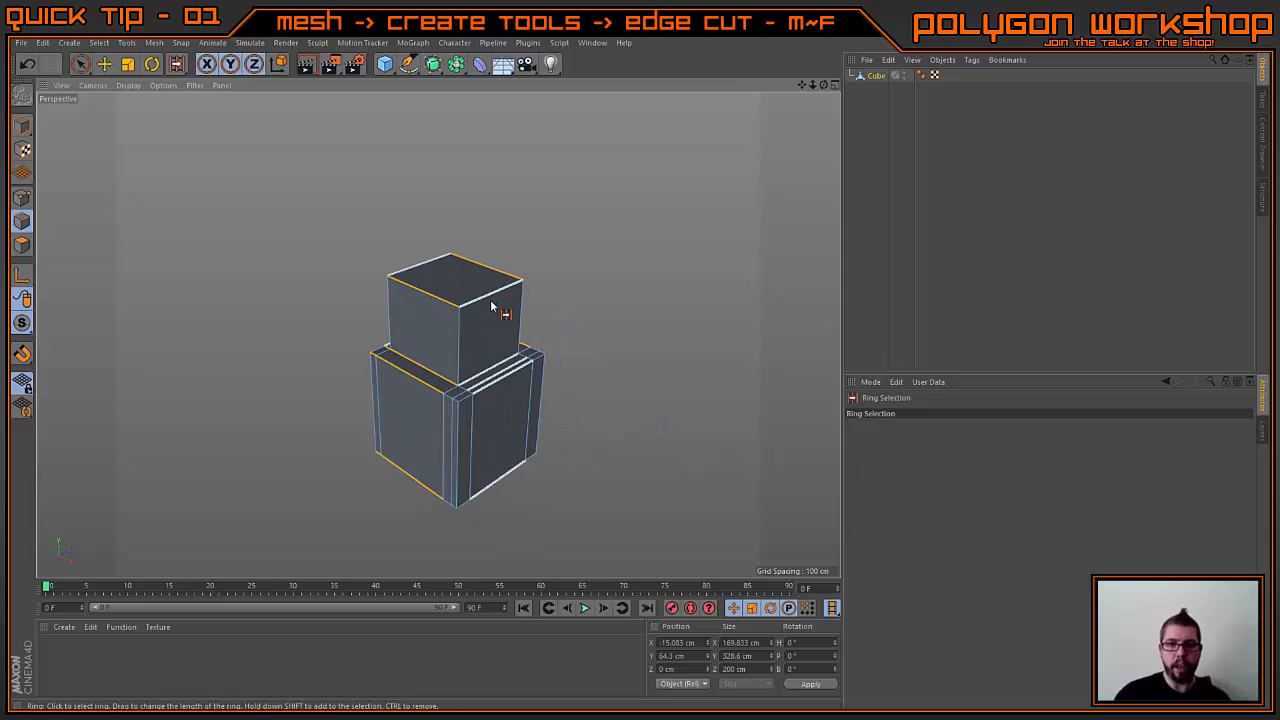
left_click_drag(487, 309, 440, 247, "alt")
left_click_drag(612, 412, 620, 370, "alt")
scroll(657, 376, "up", 3)
Step: Try a single edge cut through the selected ring at 46.5% offset, and undo it
key("m")
key("f")
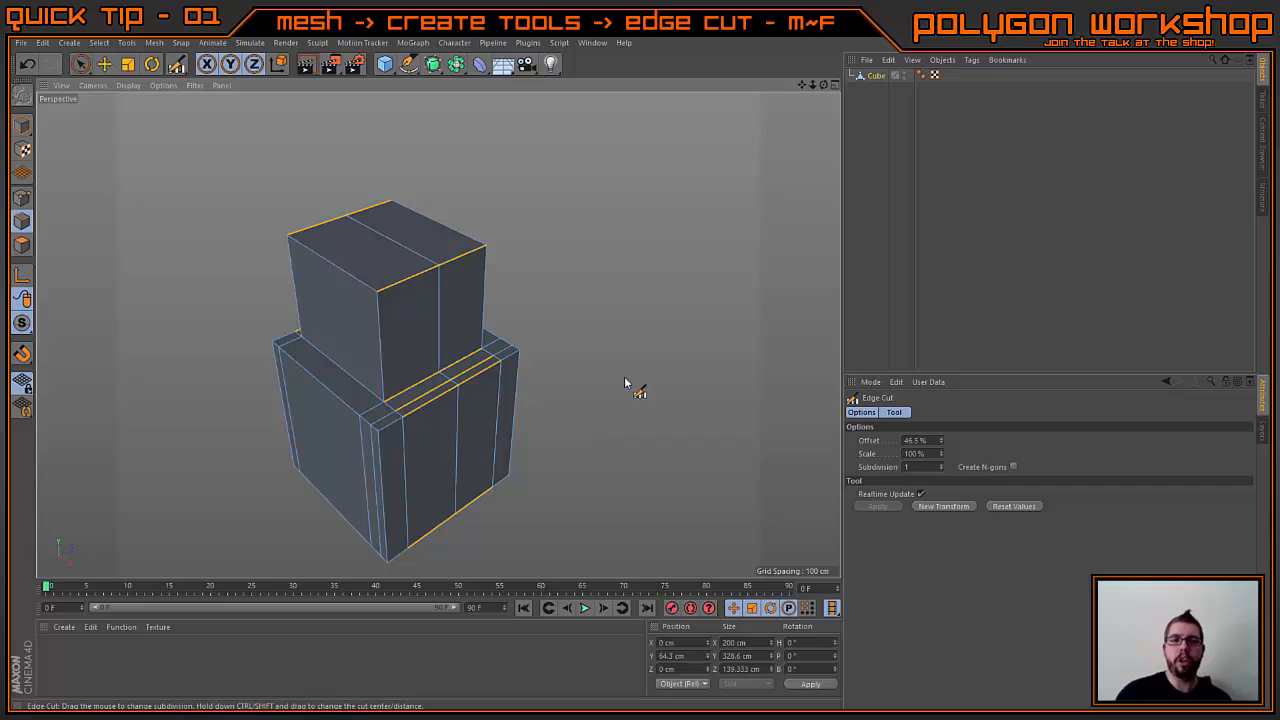
key("ctrl+z")
Step: Narrow the extruded block's top polygon to about 67.65 cm in Z and shift it about 34.29 cm toward negative Z
left_click(26, 244)
key("e")
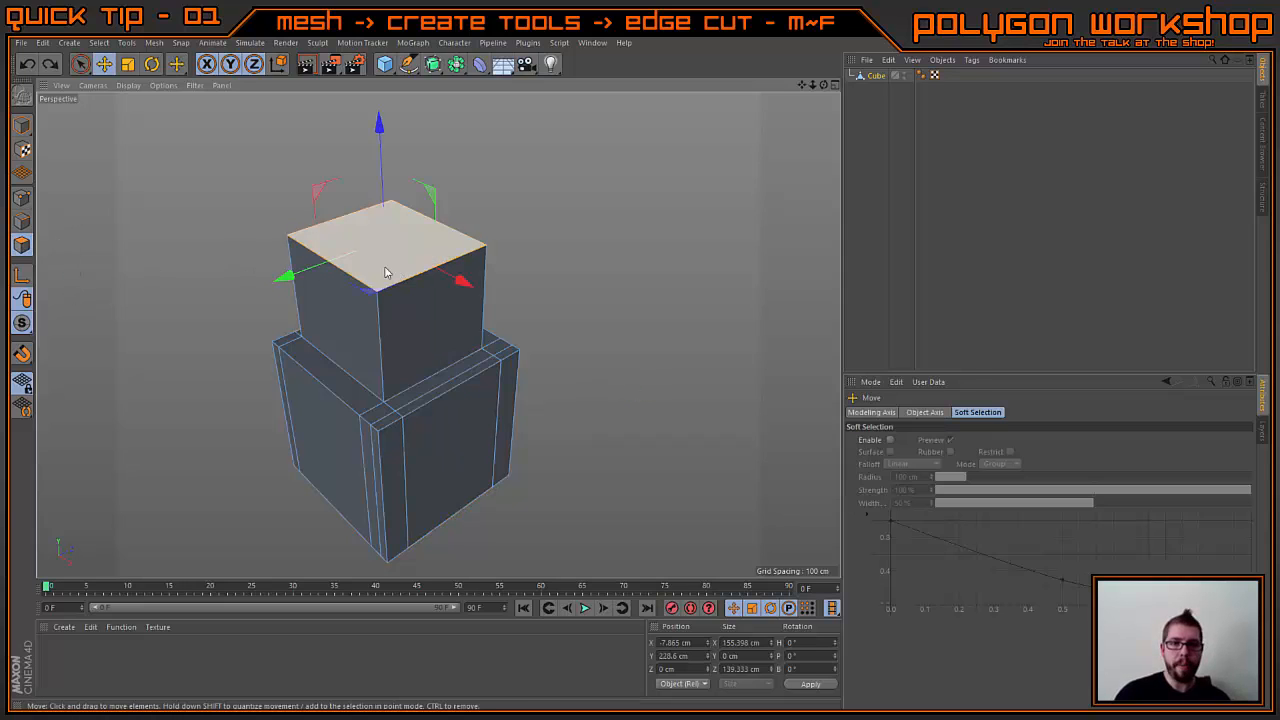
key("t")
mouse_move(282, 277)
left_mouse_down()
mouse_move(337, 271)
mouse_move(355, 253)
mouse_move(283, 277)
left_mouse_up()
key("e")
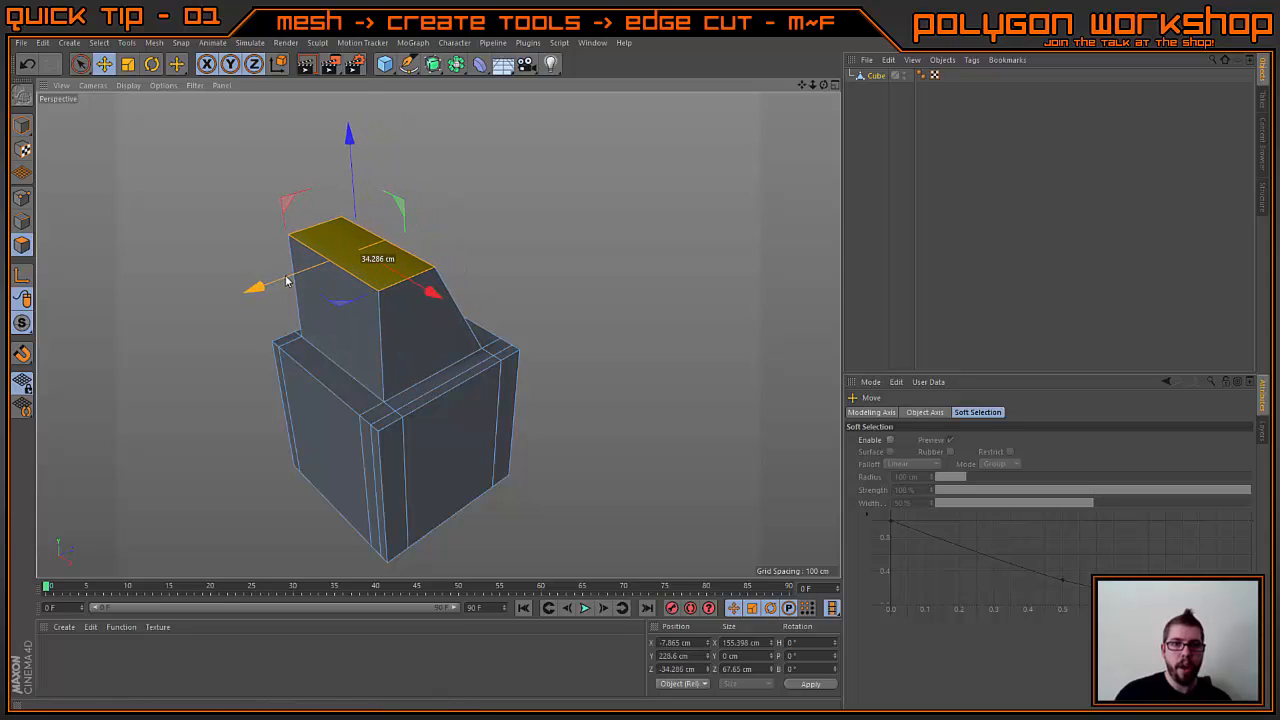
Step: Cut the ring-selected Z-direction edges around the tapered block and base once with Edge Cut, and inspect the new loop
left_click_drag(540, 345, 462, 304, "alt")
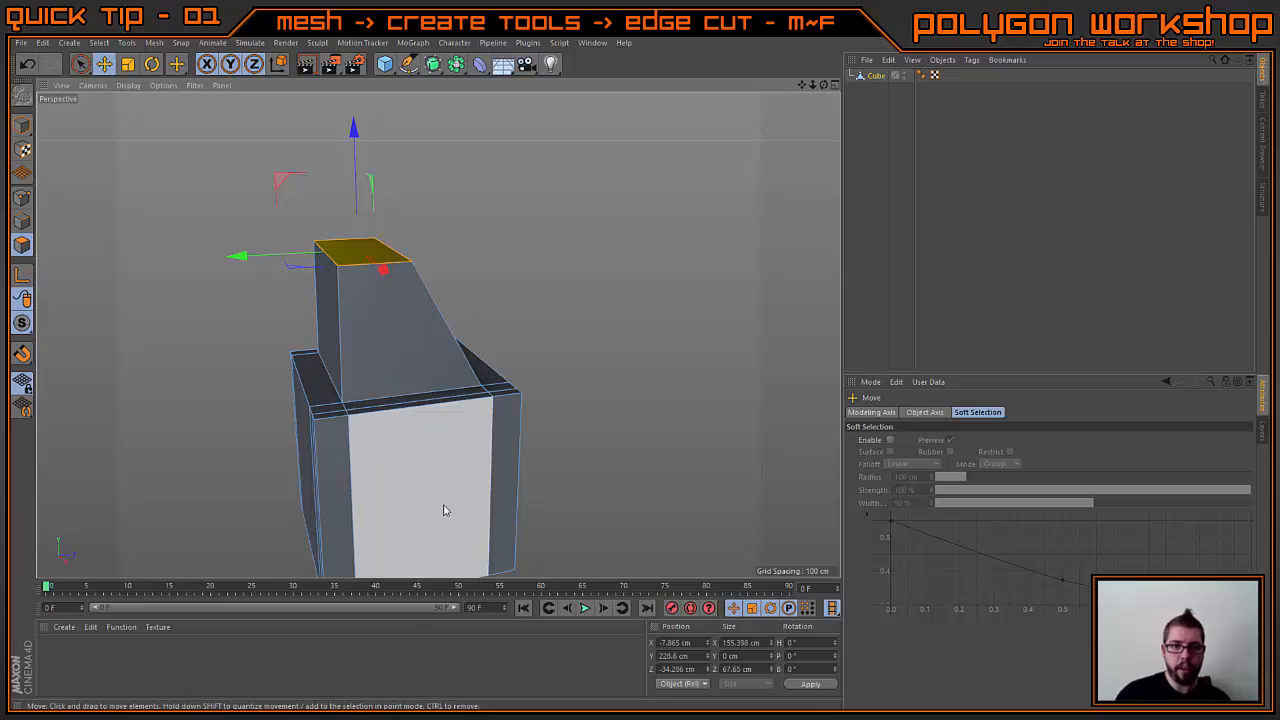
left_click_drag(445, 510, 453, 375, "alt")
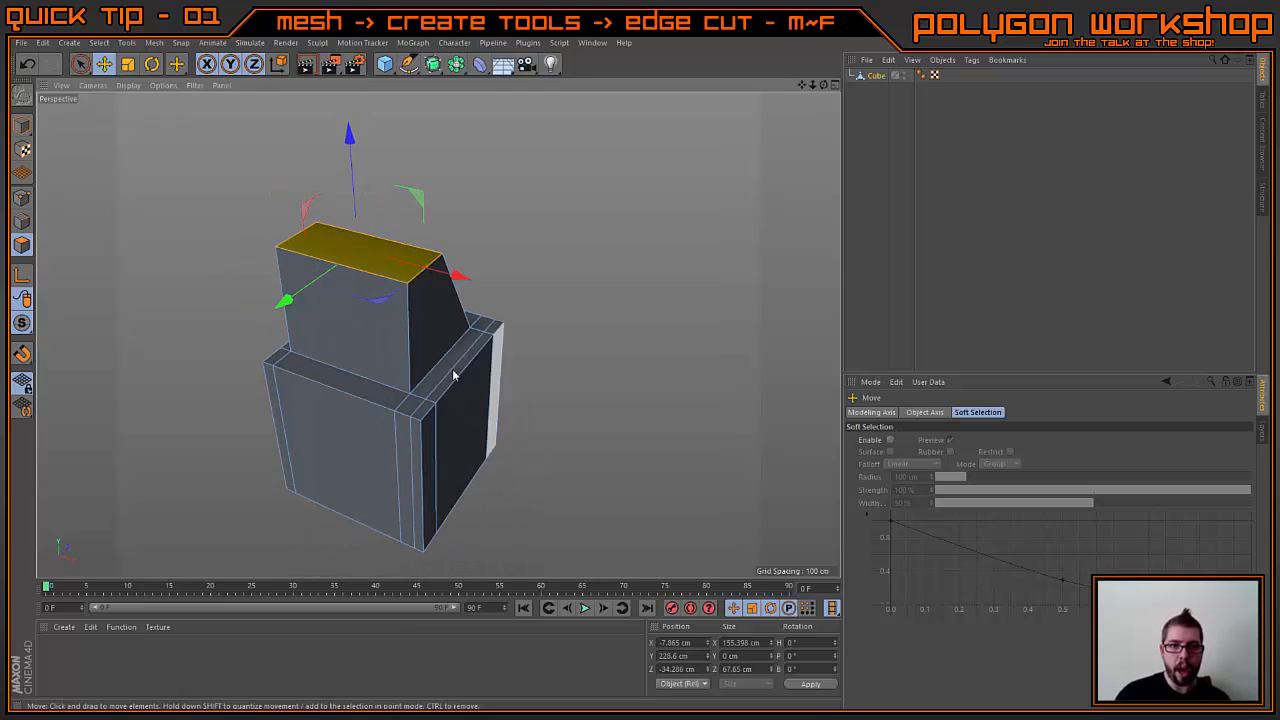
left_click_drag(483, 446, 396, 443, "alt")
left_click(22, 223)
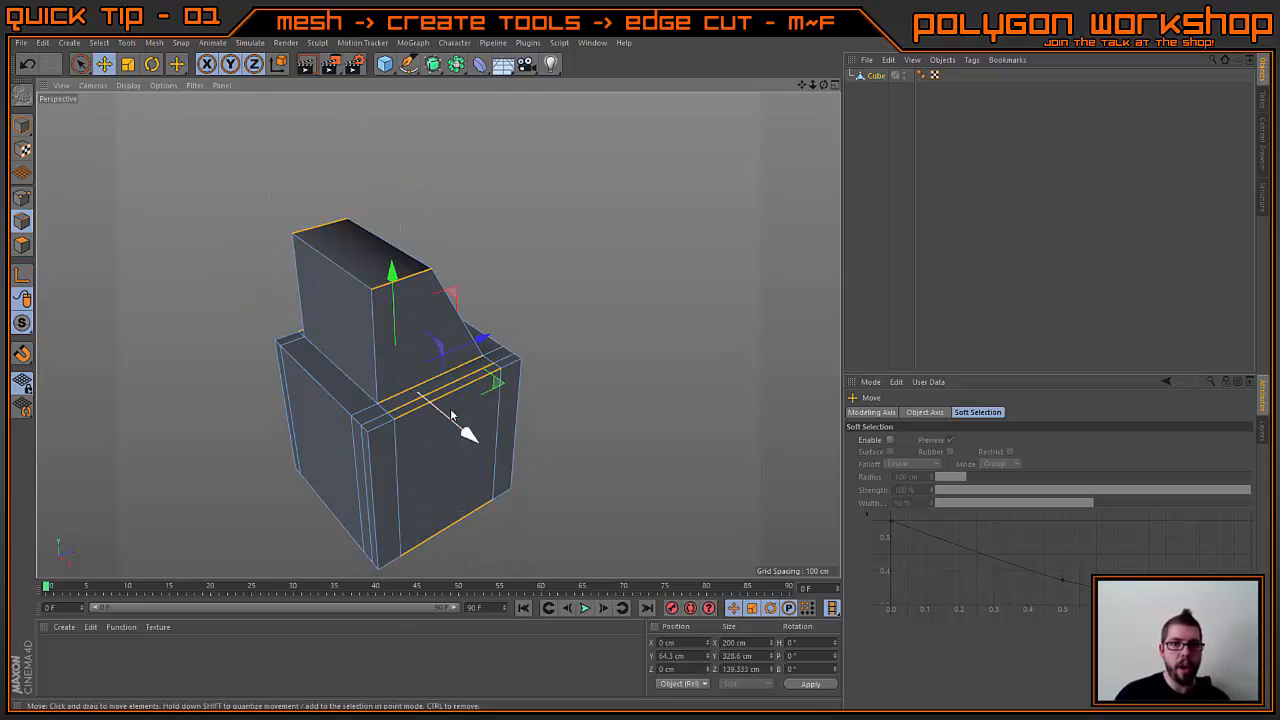
left_click_drag(581, 431, 487, 441, "alt")
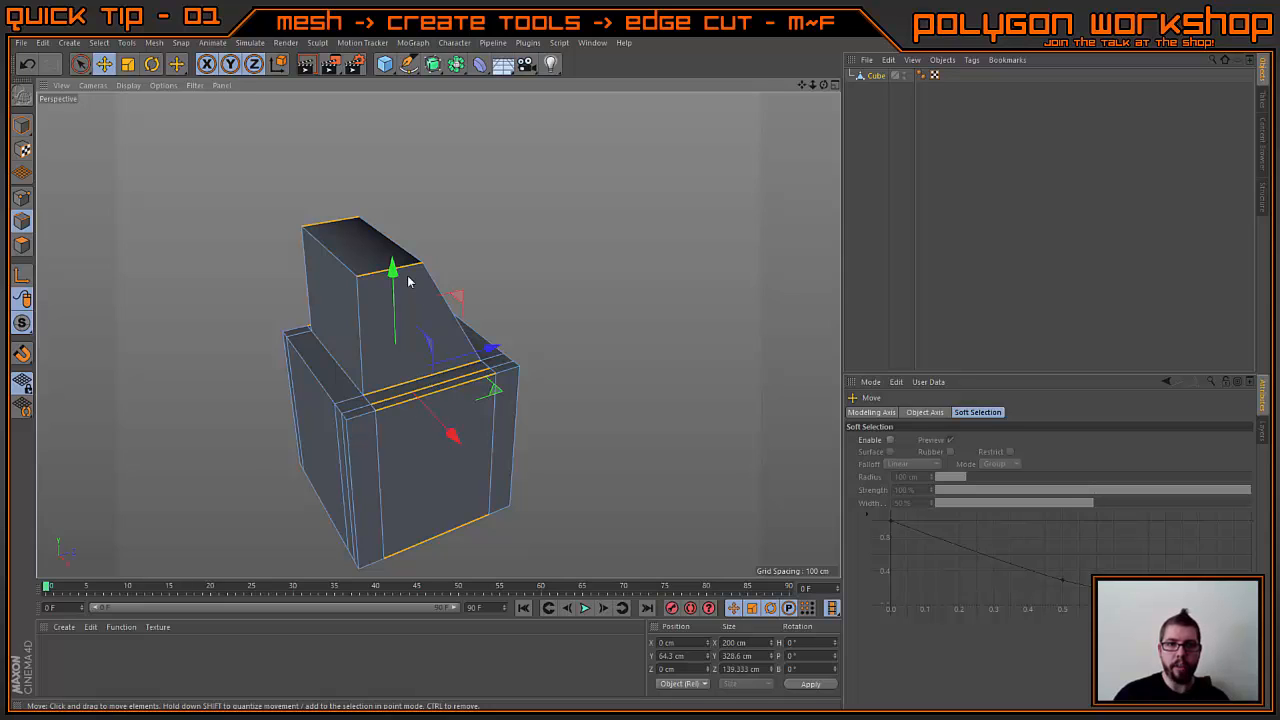
scroll(433, 380, "up", 5)
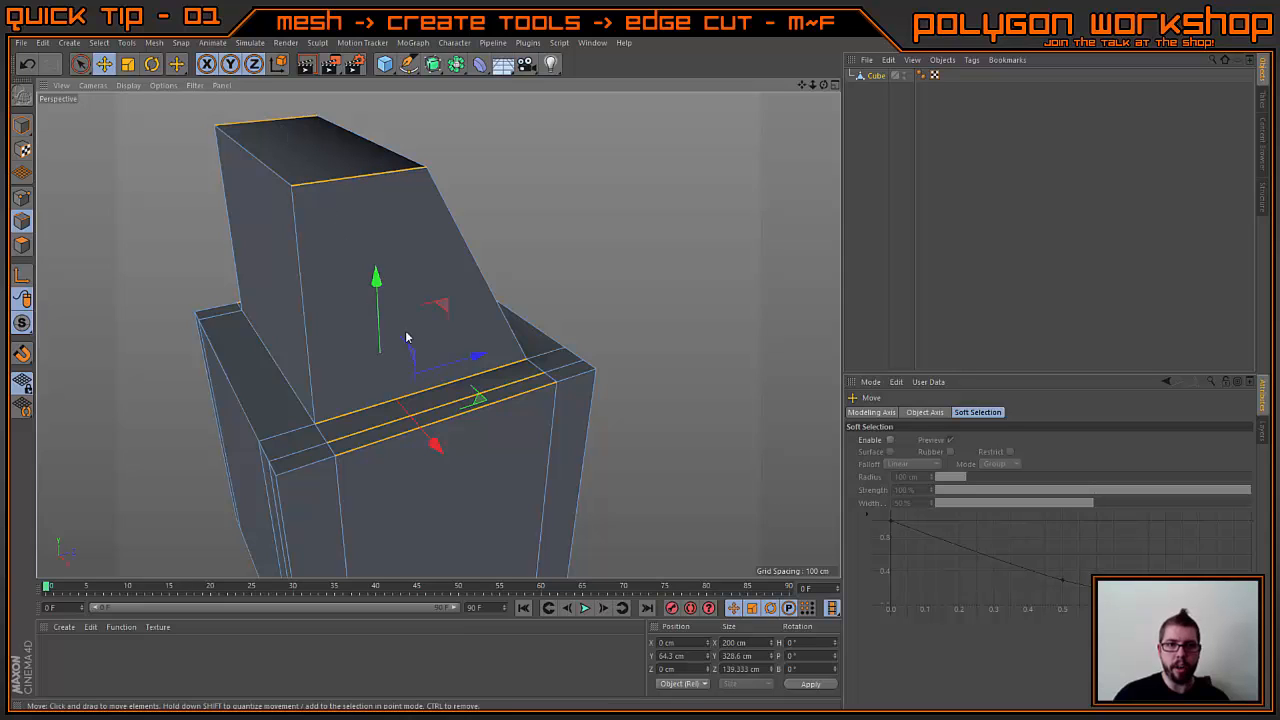
left_click_drag(638, 253, 621, 298, "alt")
key("m")
key("f")
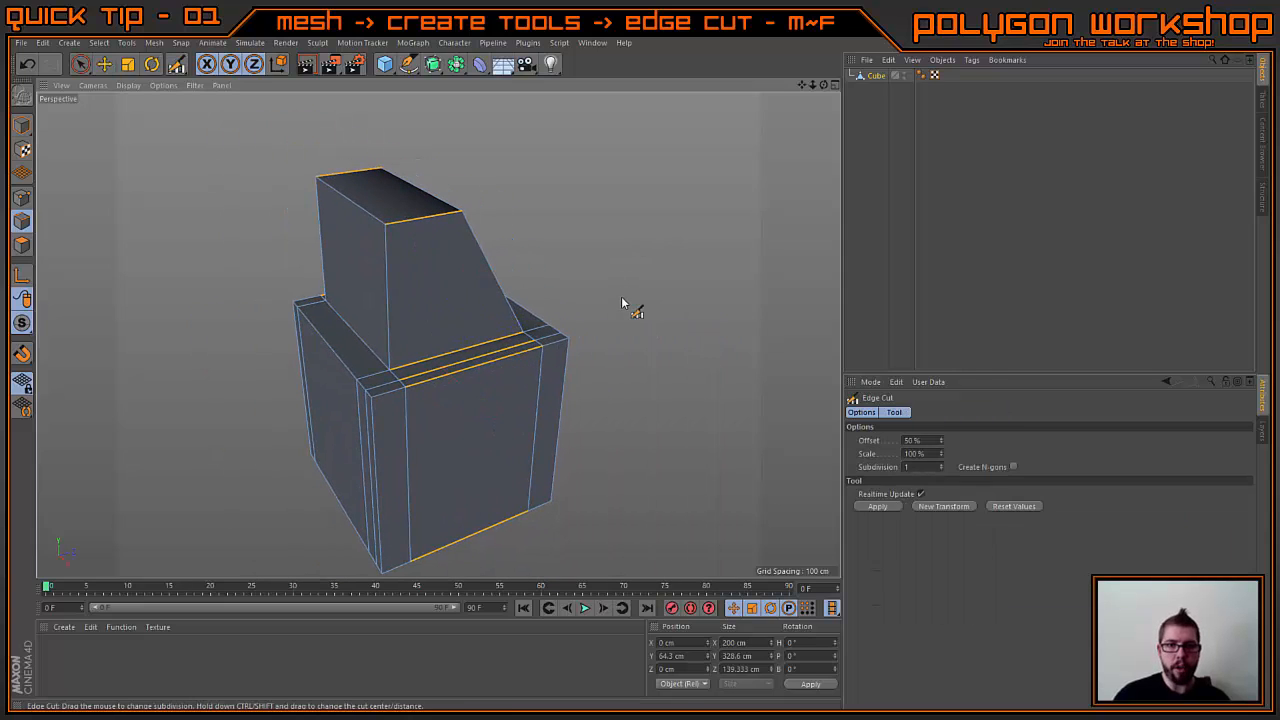
left_click(621, 303)
key("e")
left_click_drag(643, 422, 609, 411, "alt")
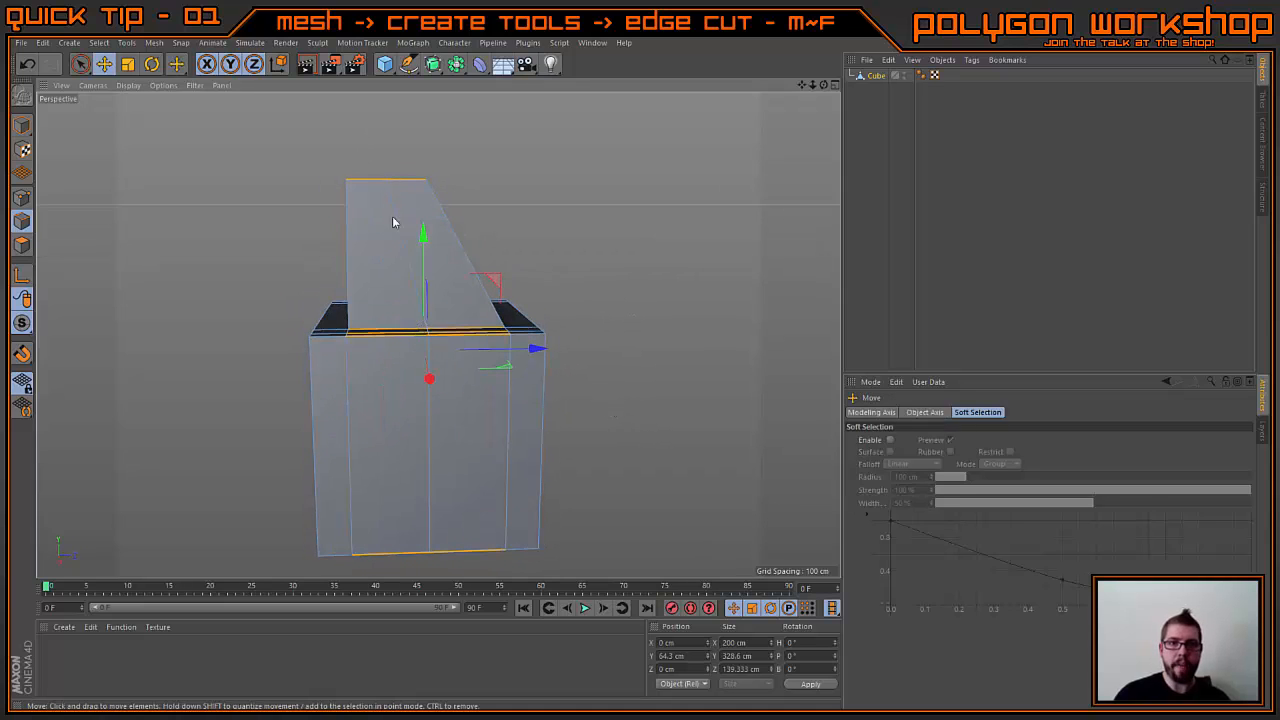
left_click_drag(500, 229, 561, 281, "alt")
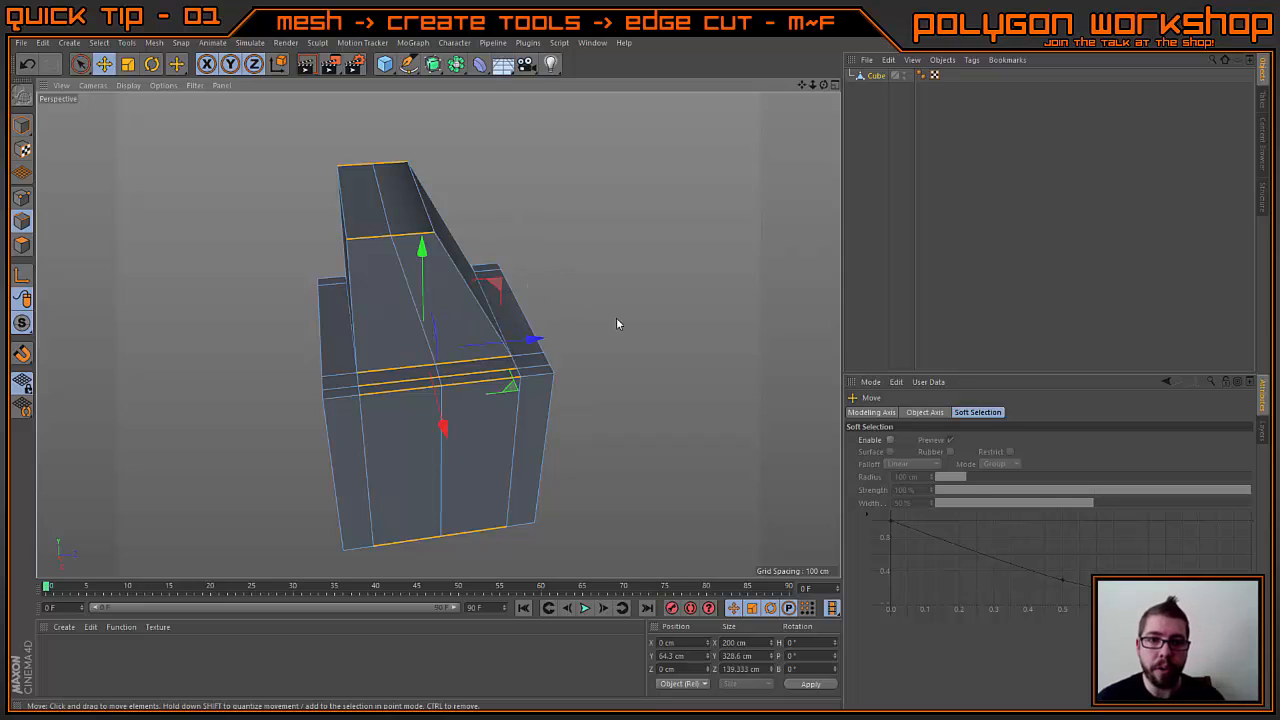
mouse_move(617, 323)
left_mouse_down("alt")
mouse_move(580, 349)
mouse_move(602, 341)
left_mouse_up("alt")
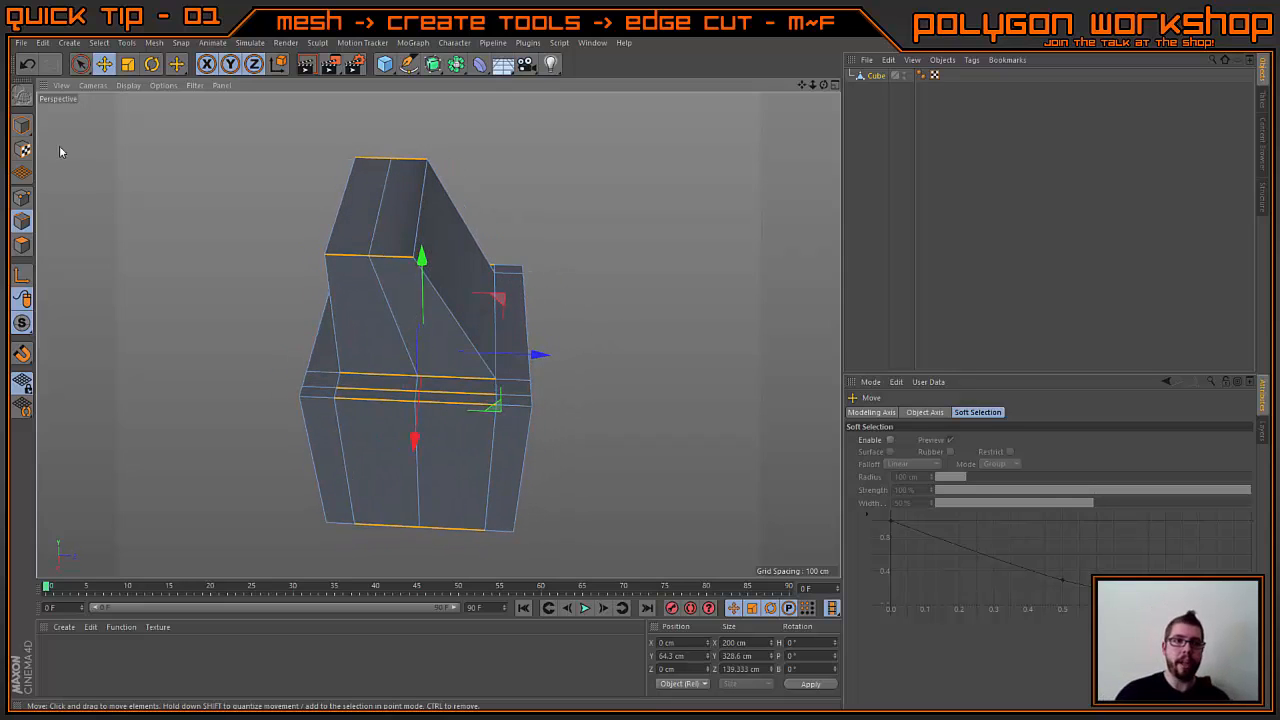
Step: In point mode, use Stitch and Sew to merge the new mid-edge points on the block's top into its vertical-side corners
left_click(22, 198)
key("space")
key("m")
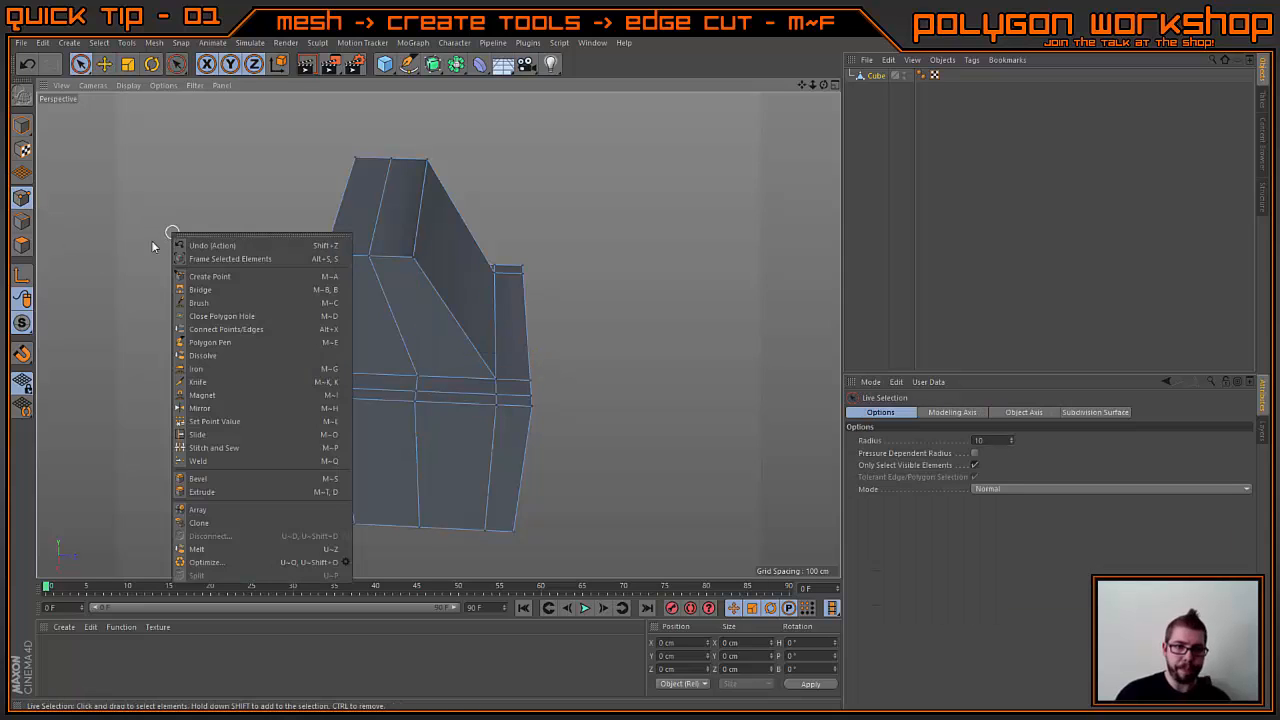
left_click(225, 449)
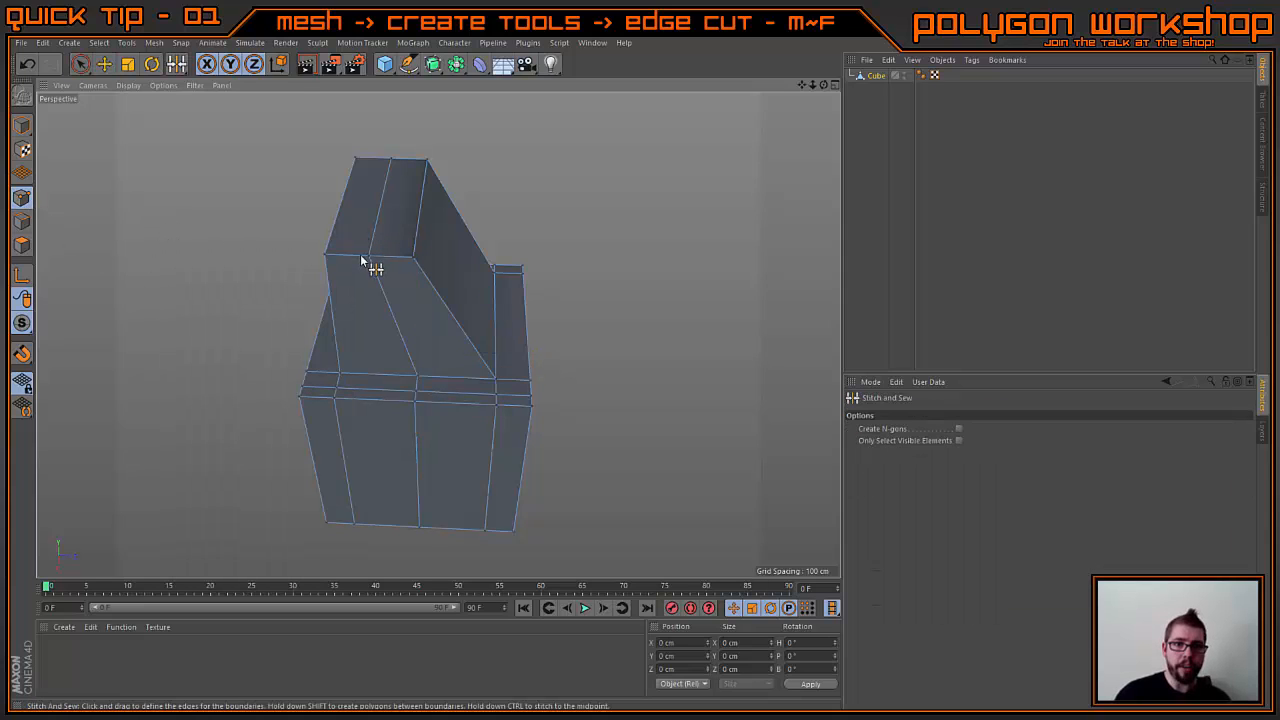
left_click_drag(330, 257, 386, 191)
left_click_drag(440, 344, 453, 345, "alt")
key("e")
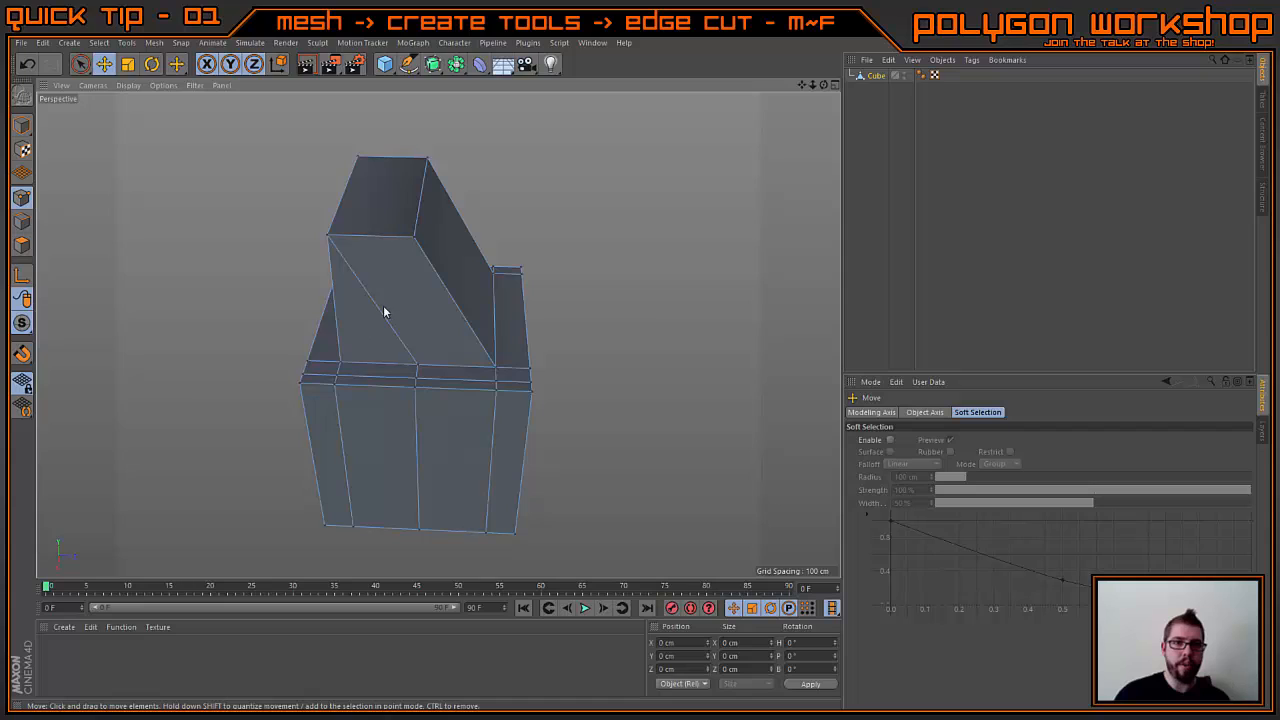
Step: In edge mode, compare the block's top end edge with the half base edge beside the diagonal, and clear the selection
left_click(21, 222)
left_click(365, 237)
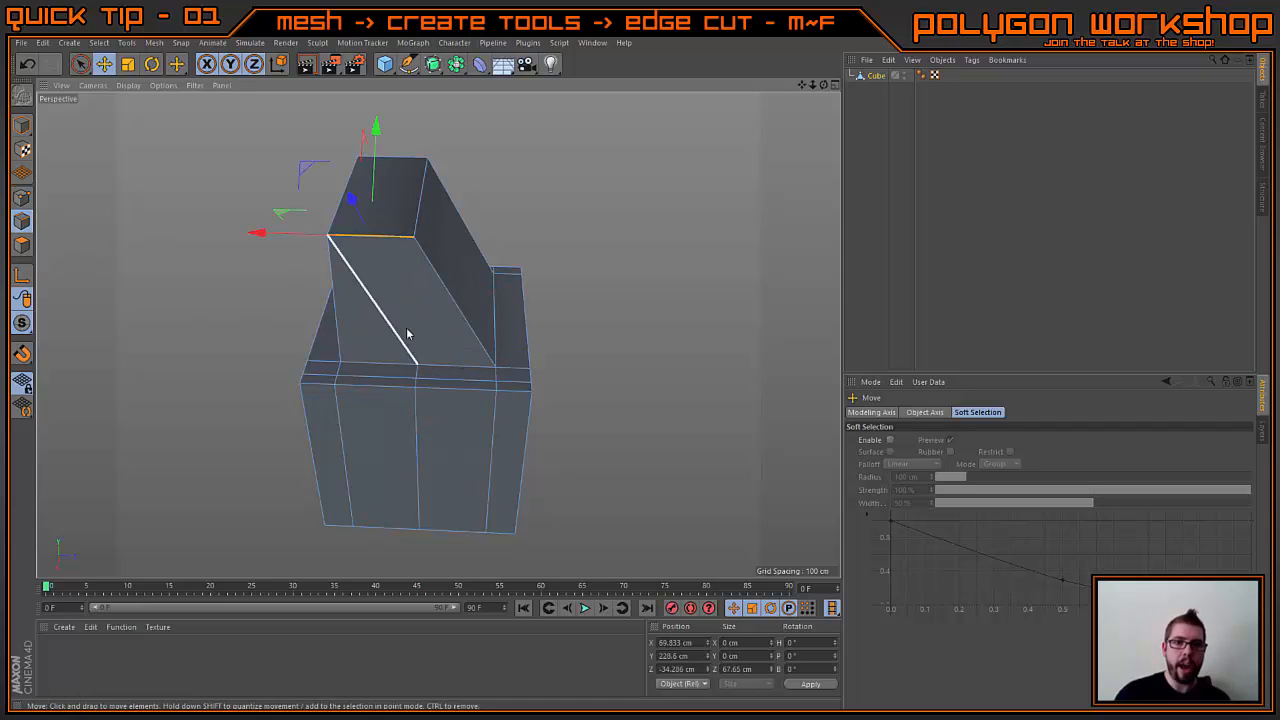
left_click(451, 368, "shift")
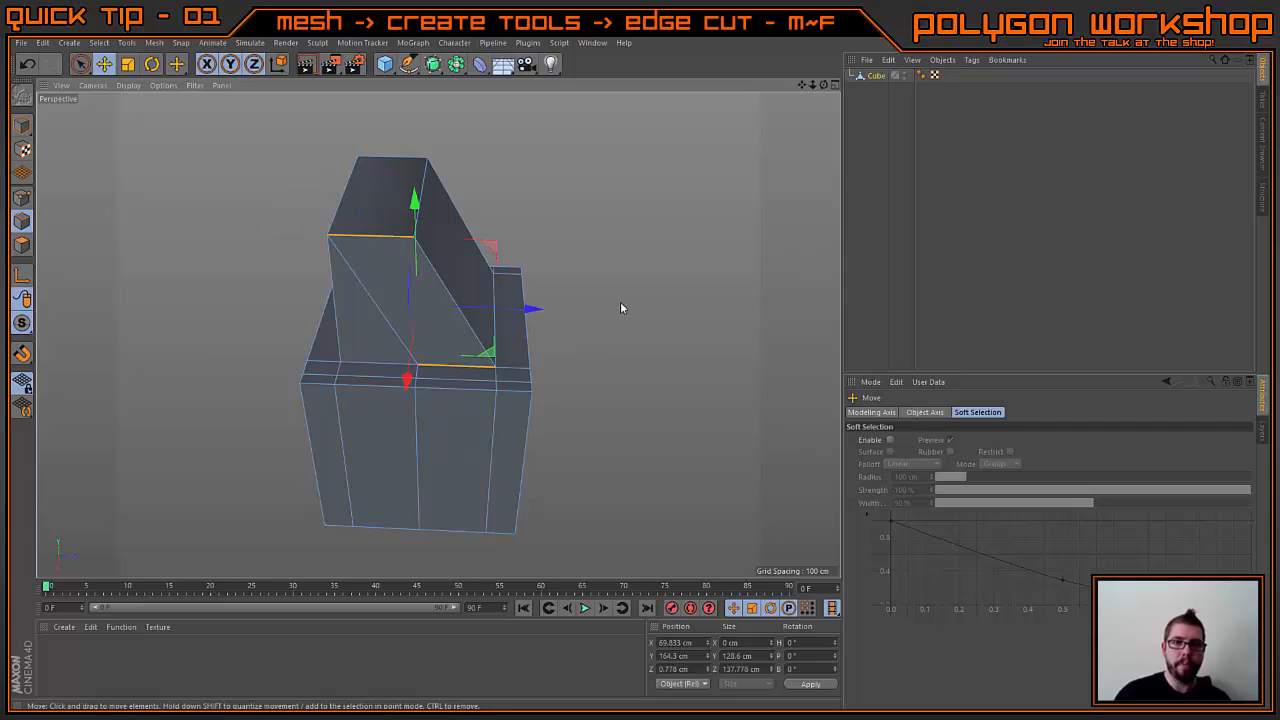
left_click(648, 256)
left_click(375, 237)
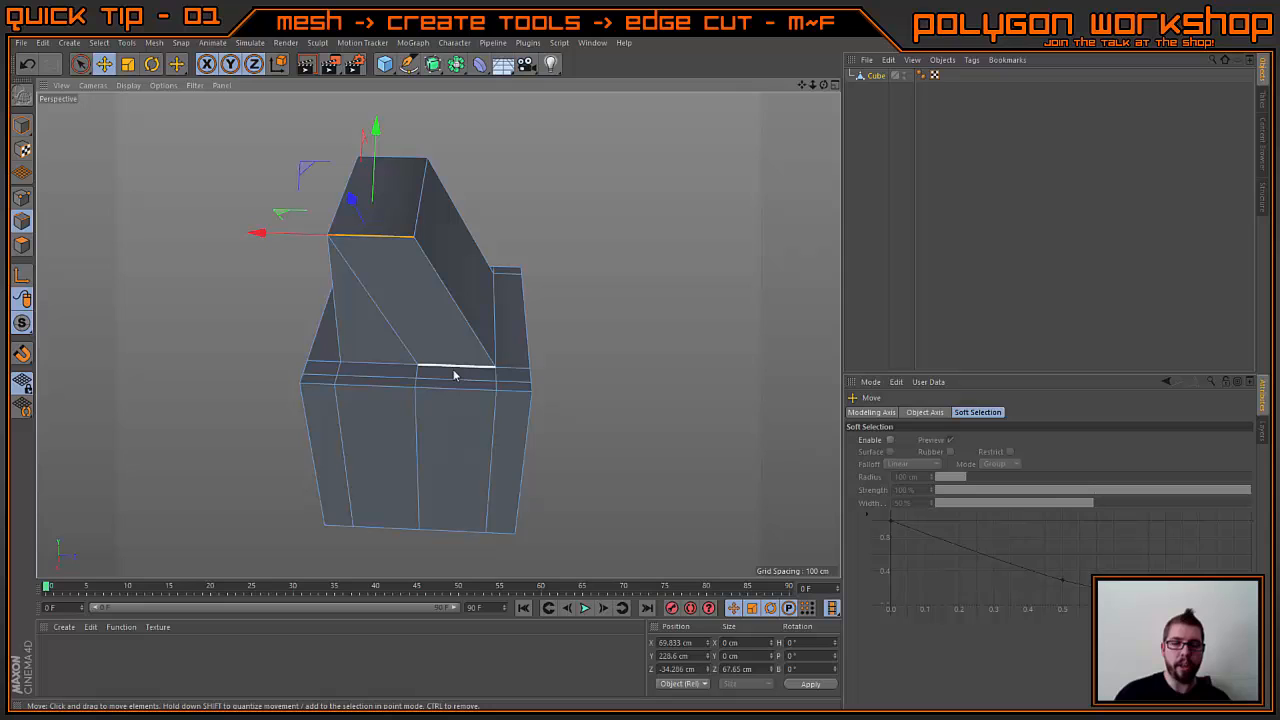
left_click(694, 255)
Step: Remove the diagonal edges from both ends of the tapered block
left_click(390, 318)
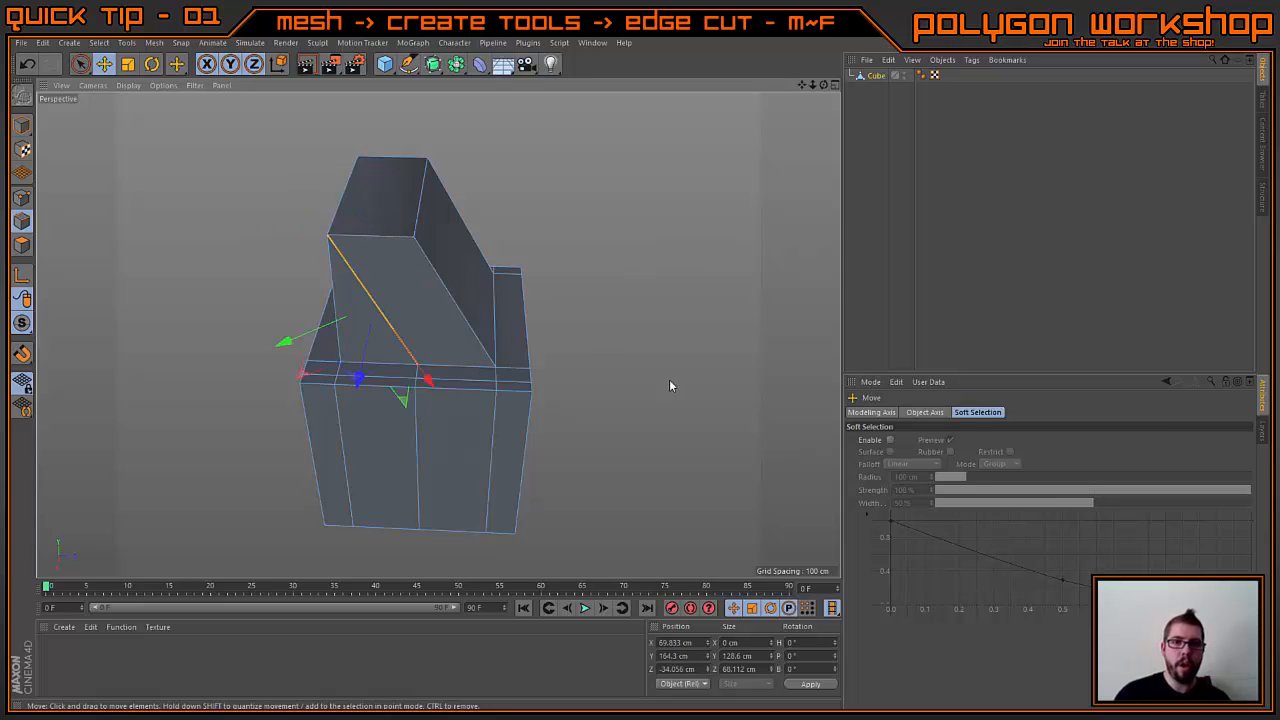
left_click_drag(671, 380, 372, 373, "alt")
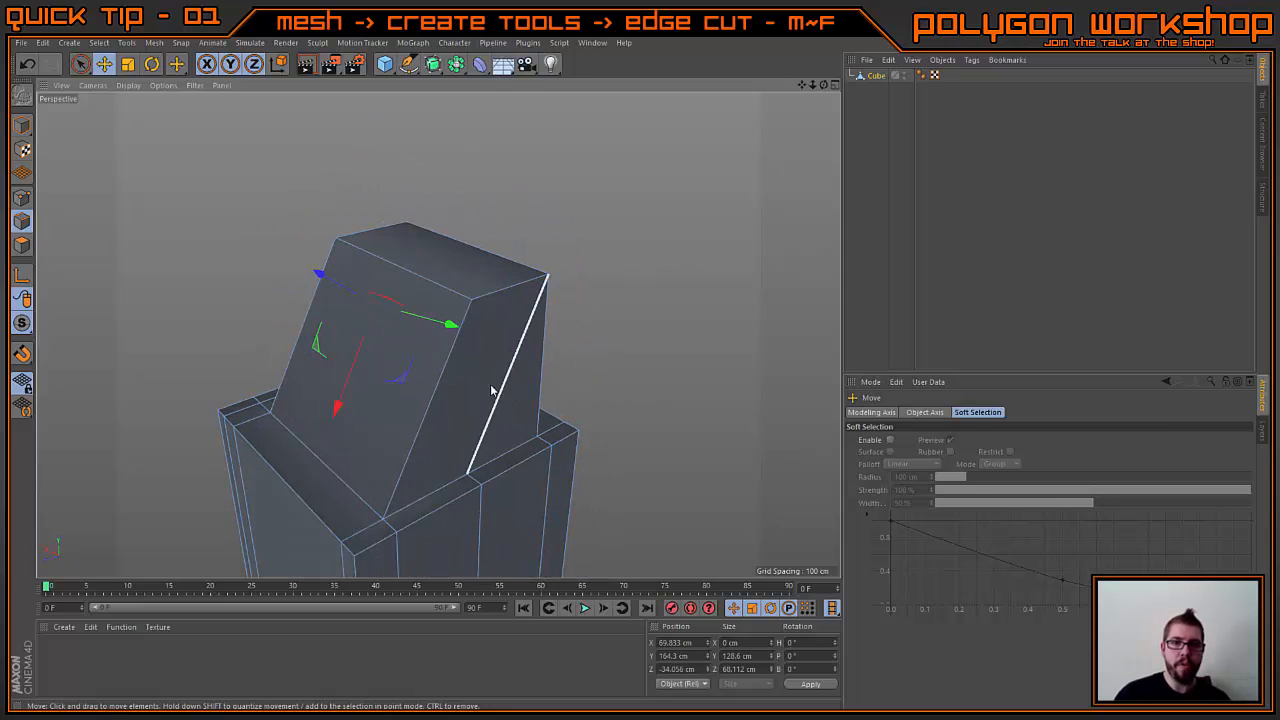
left_click_drag(437, 418, 597, 396, "alt")
right_click(628, 262)
left_click(658, 380)
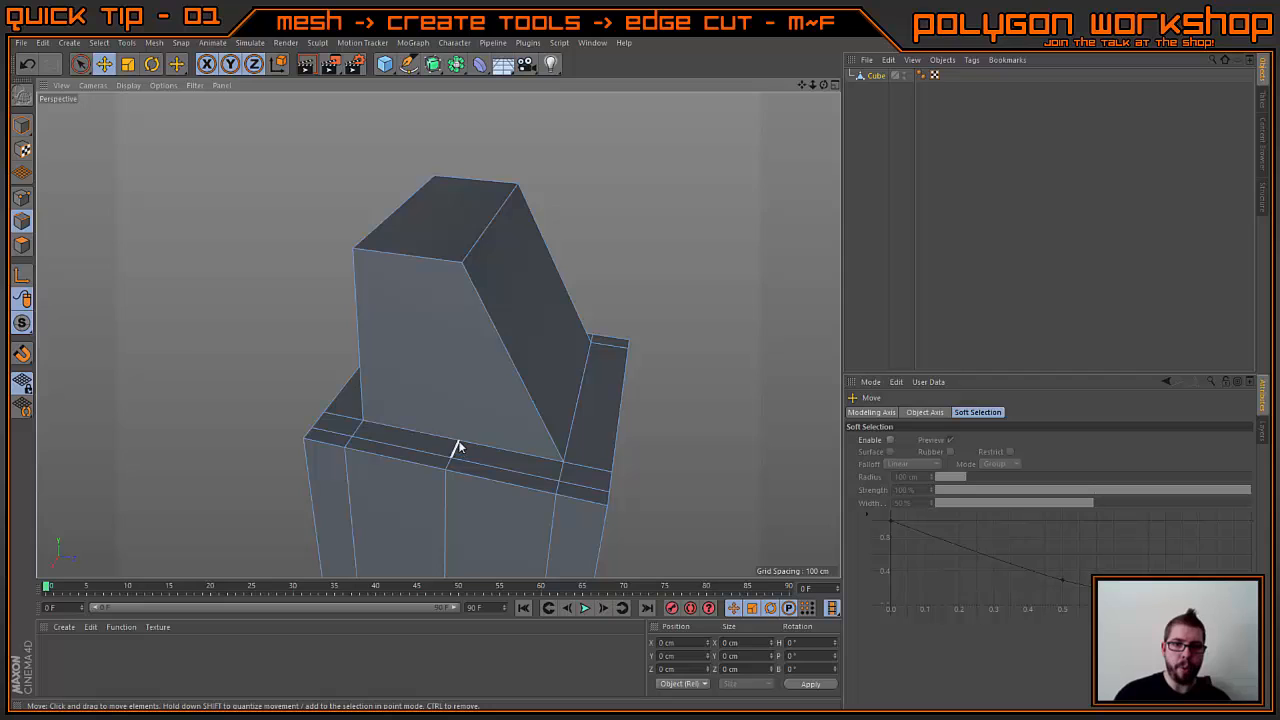
left_click(427, 281)
left_click(440, 435, "shift")
left_click_drag(703, 432, 482, 432, "alt")
left_click_drag(570, 425, 524, 428, "alt")
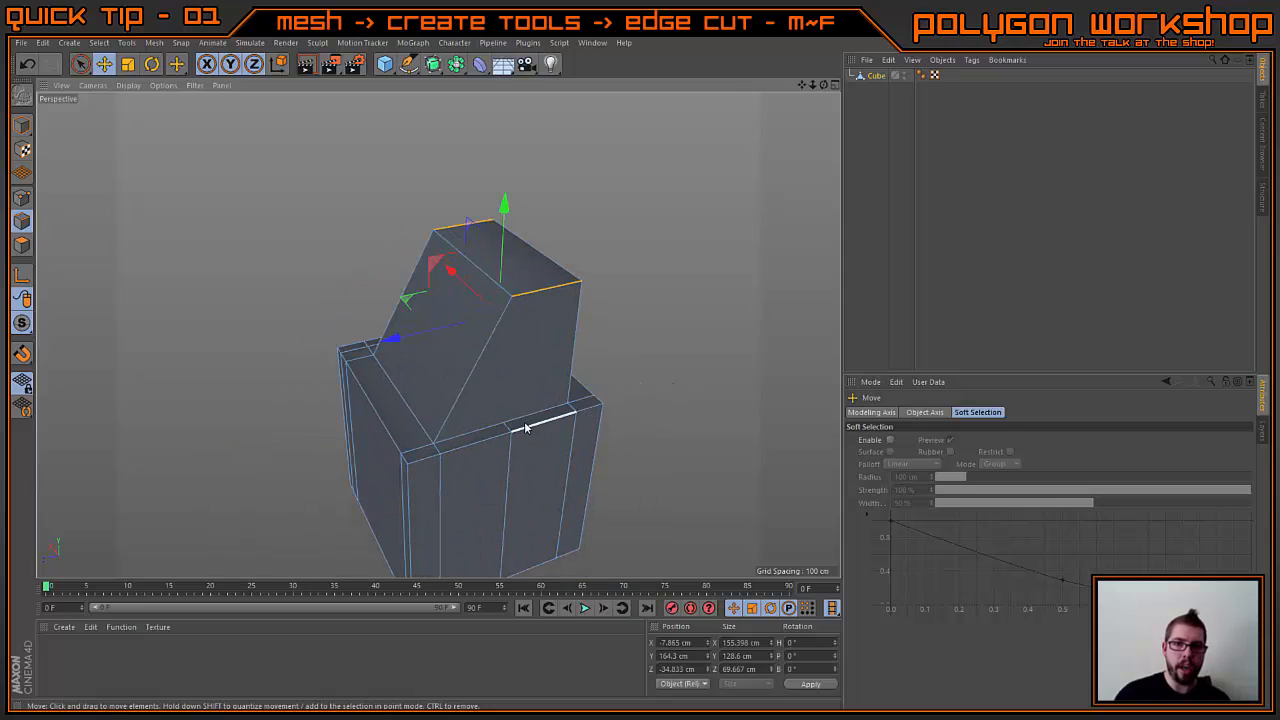
Step: Select both Z-direction edges of the block's top and cut them once with Edge Cut at 50.5% offset
left_click(538, 289)
left_click(466, 226, "shift")
left_click_drag(415, 325, 673, 333, "alt")
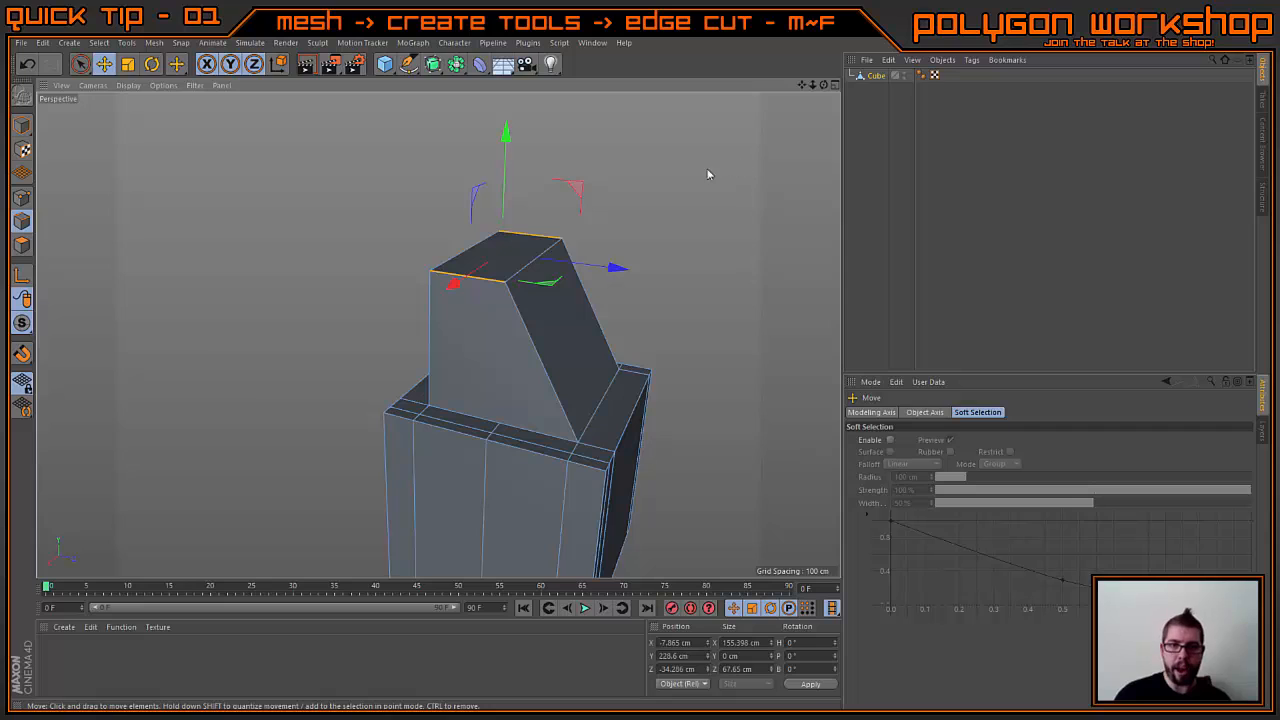
middle_click_drag(702, 207, 723, 237, "alt")
key("m")
key("f")
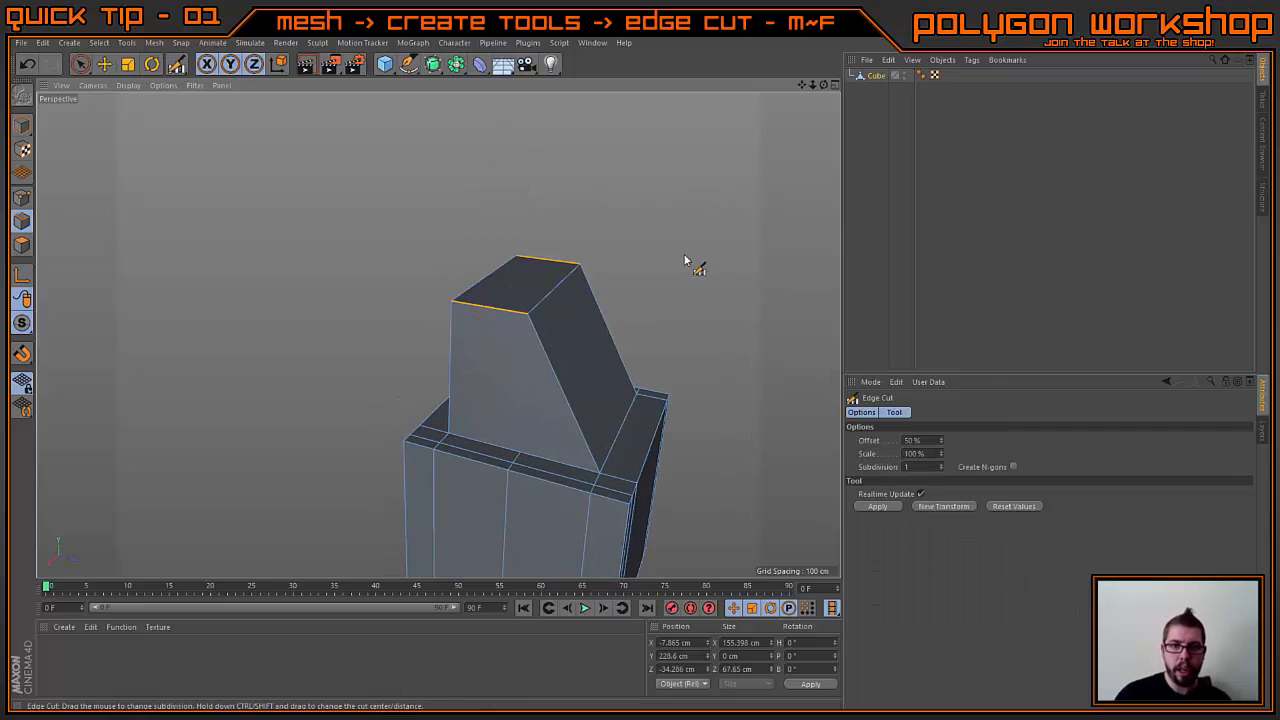
left_click(685, 260)
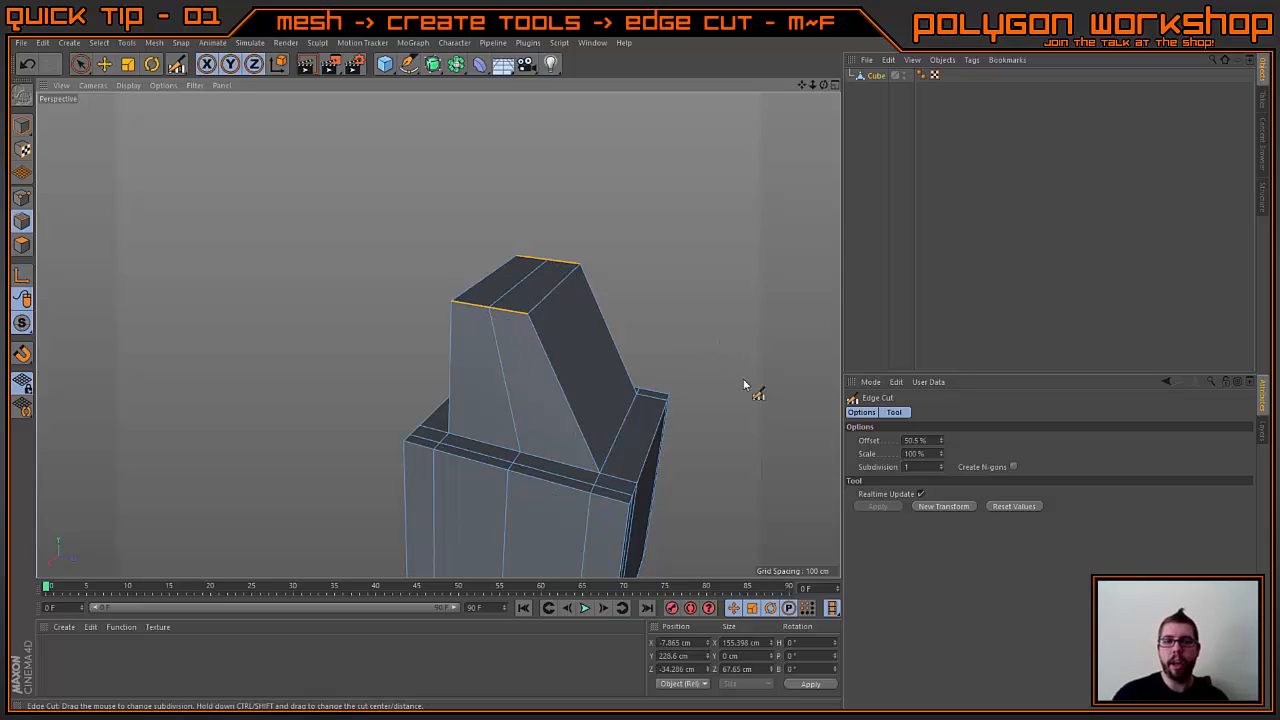
left_click_drag(714, 382, 692, 407, "alt")
middle_click_drag(692, 407, 662, 355, "alt")
key("e")
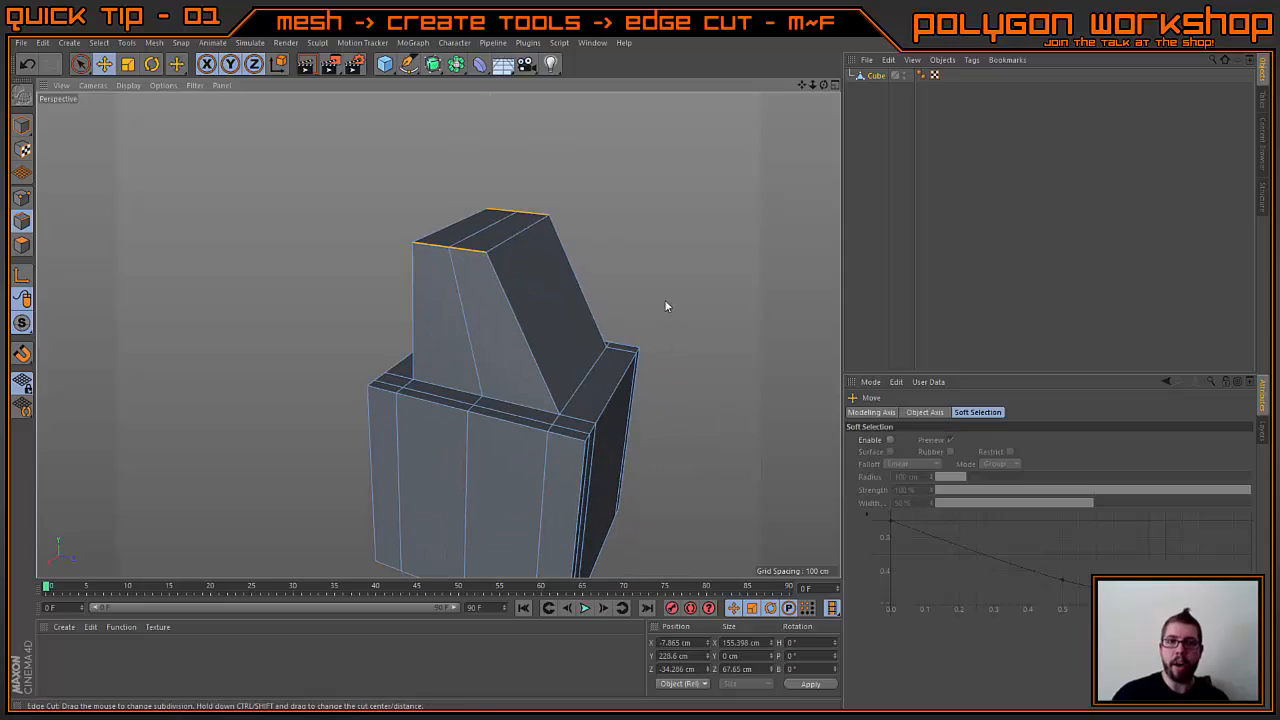
left_click_drag(664, 299, 694, 346, "alt")
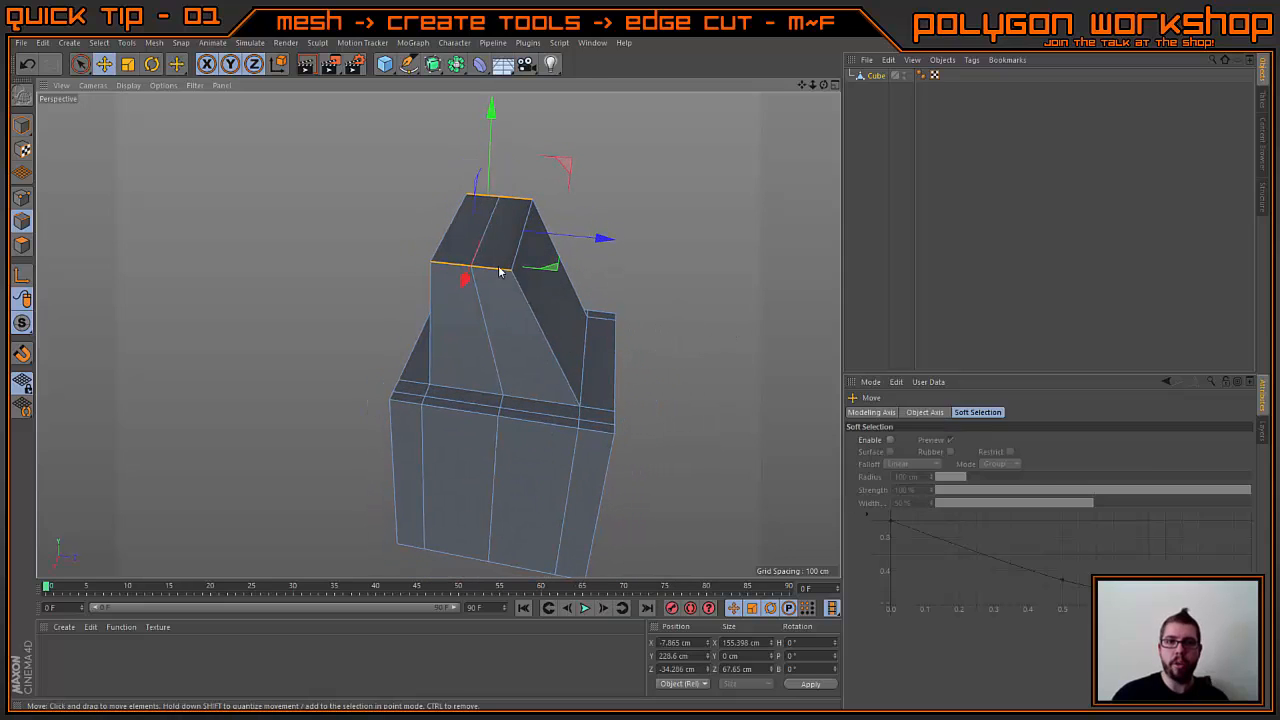
Step: In point mode, use Stitch and Sew to merge the top mid-edge points into the corners on the block's sloped side
left_click(700, 192)
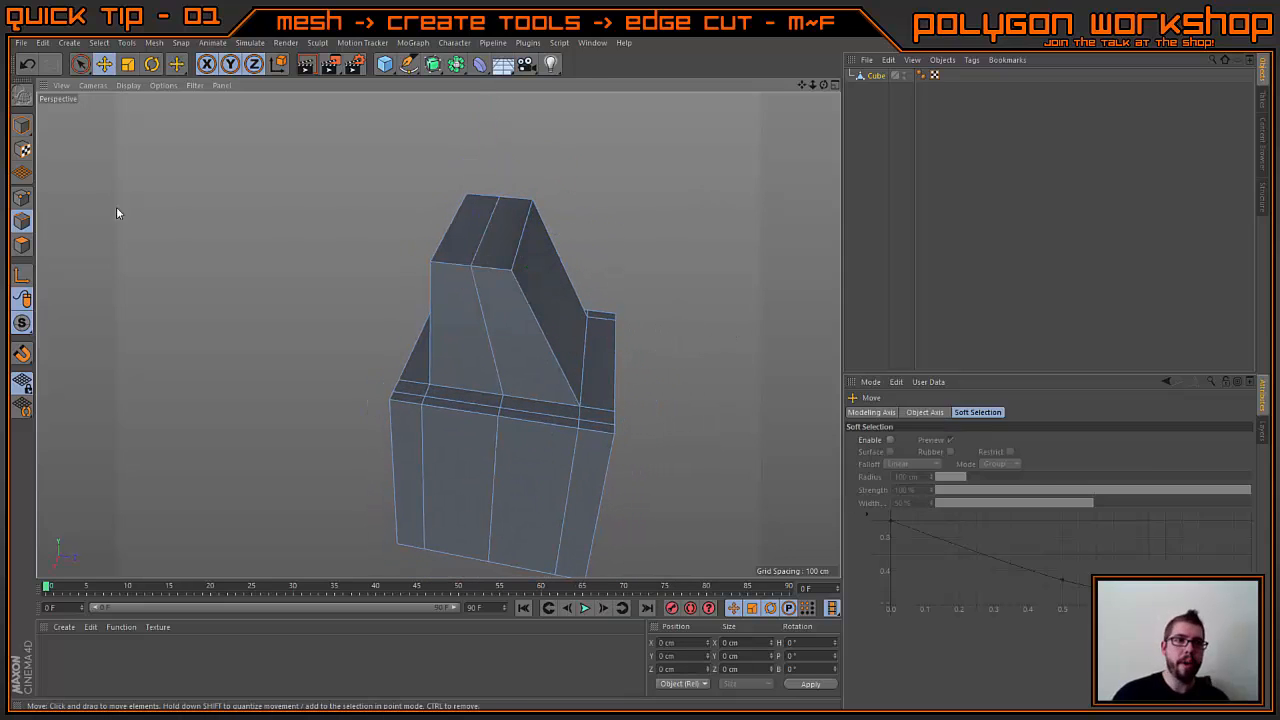
key("m")
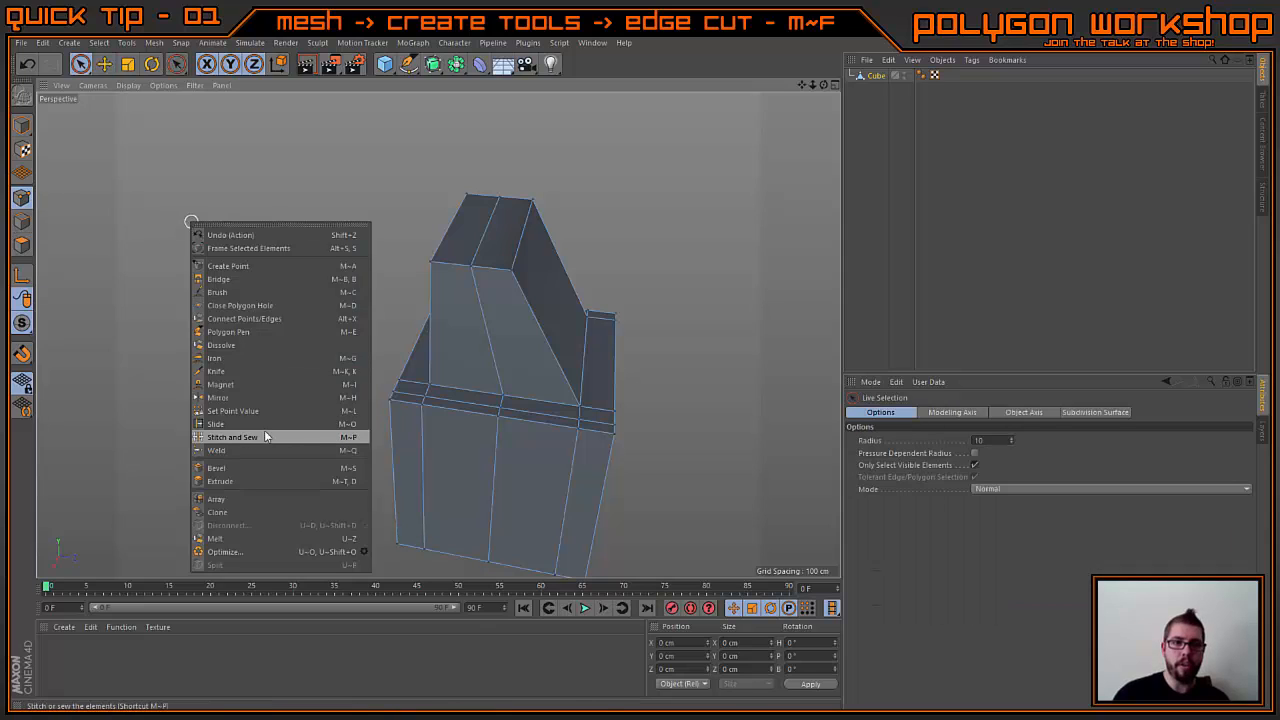
left_click(230, 437)
left_click_drag(472, 305, 503, 205)
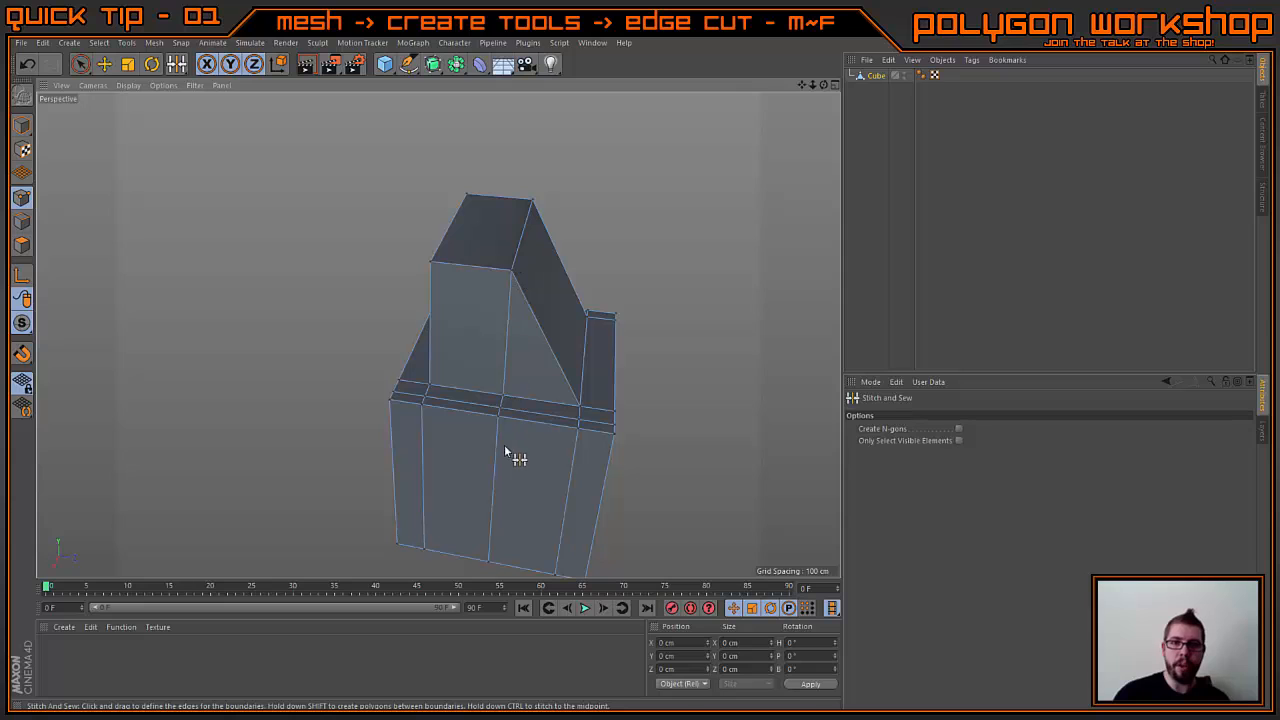
key("e")
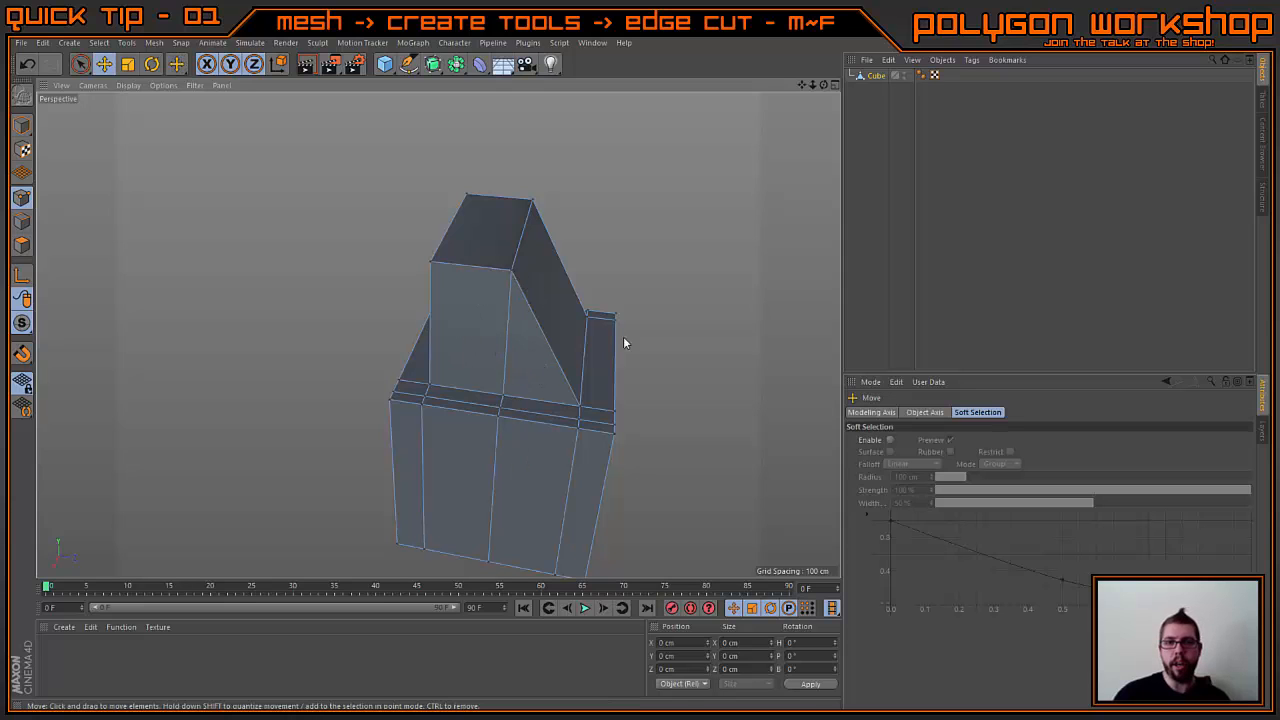
left_click_drag(623, 346, 606, 451, "alt")
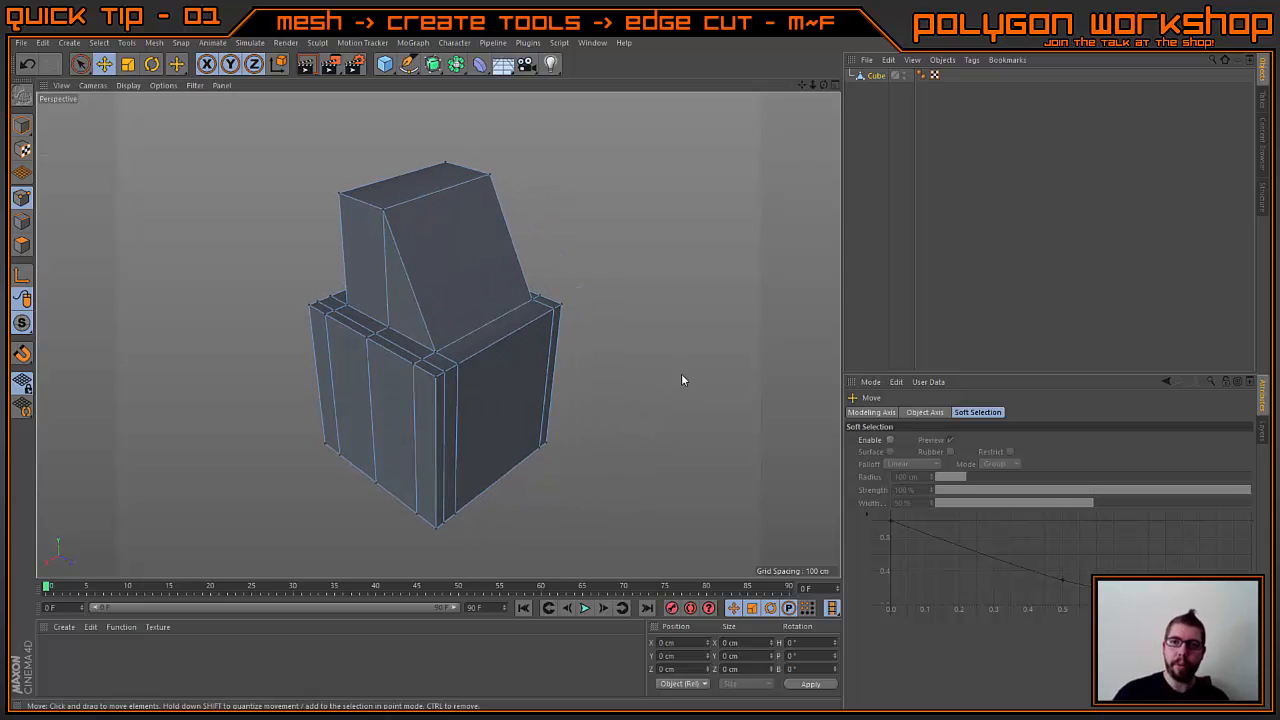